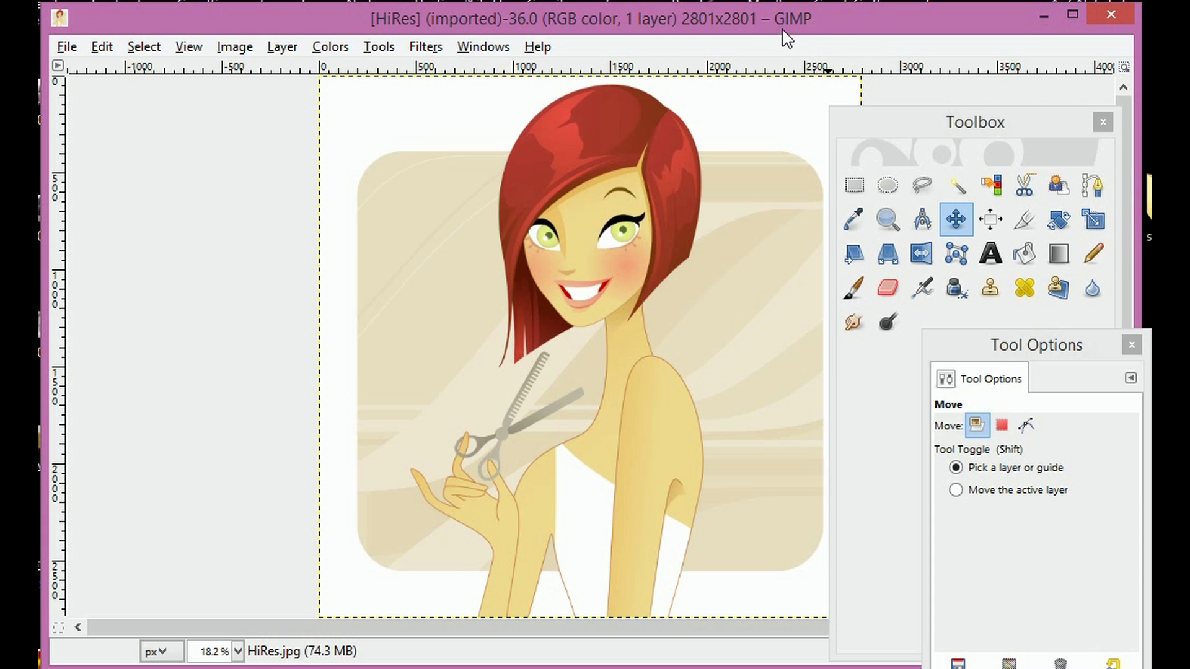
Step: Open GIMP's File menu with HiRes.jpg loaded
click(67, 48)
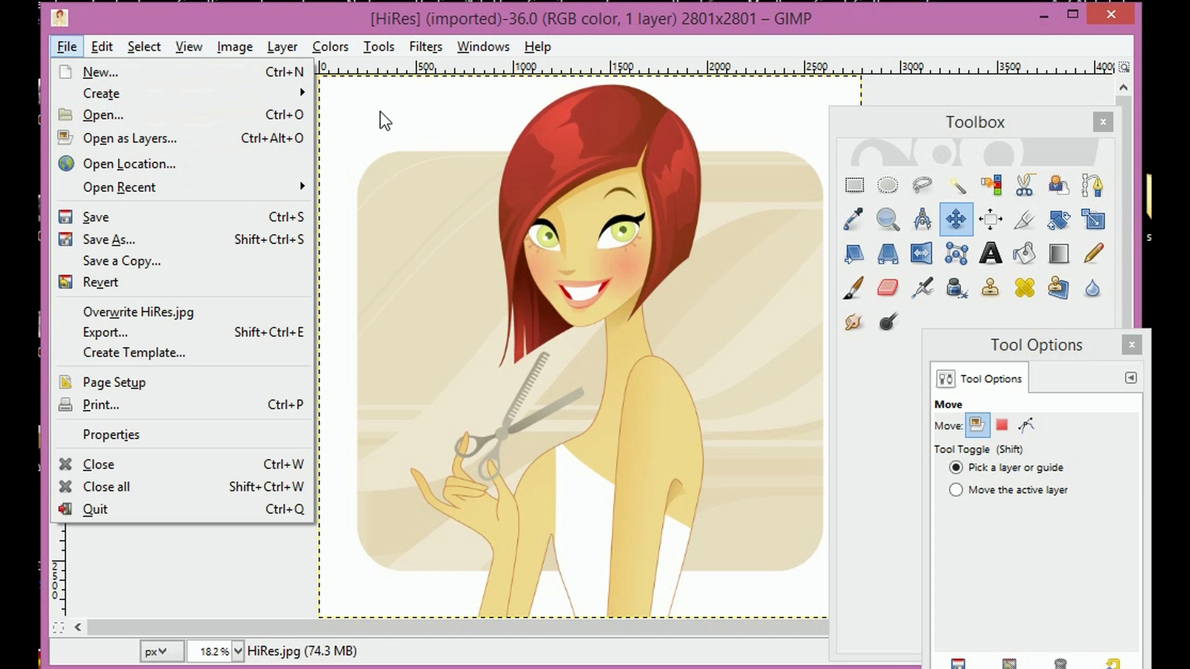
Step: Add an alpha channel to the image's single layer using Layer > Transparency
mouse_move(375, 47)
click(349, 19)
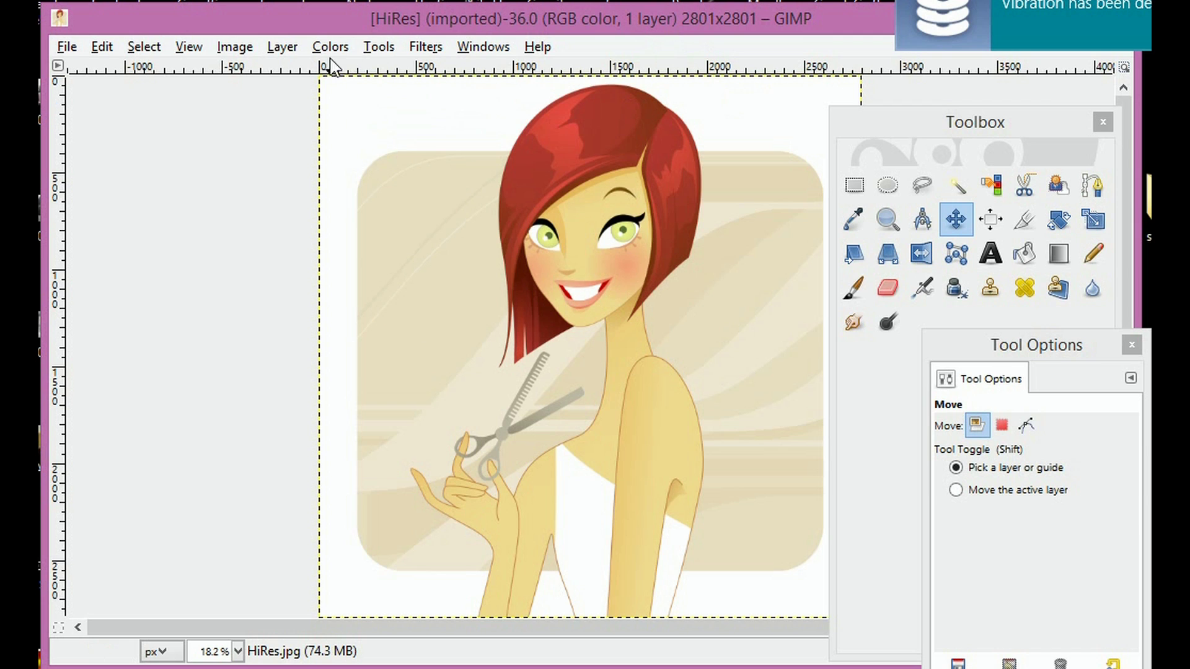
click(281, 50)
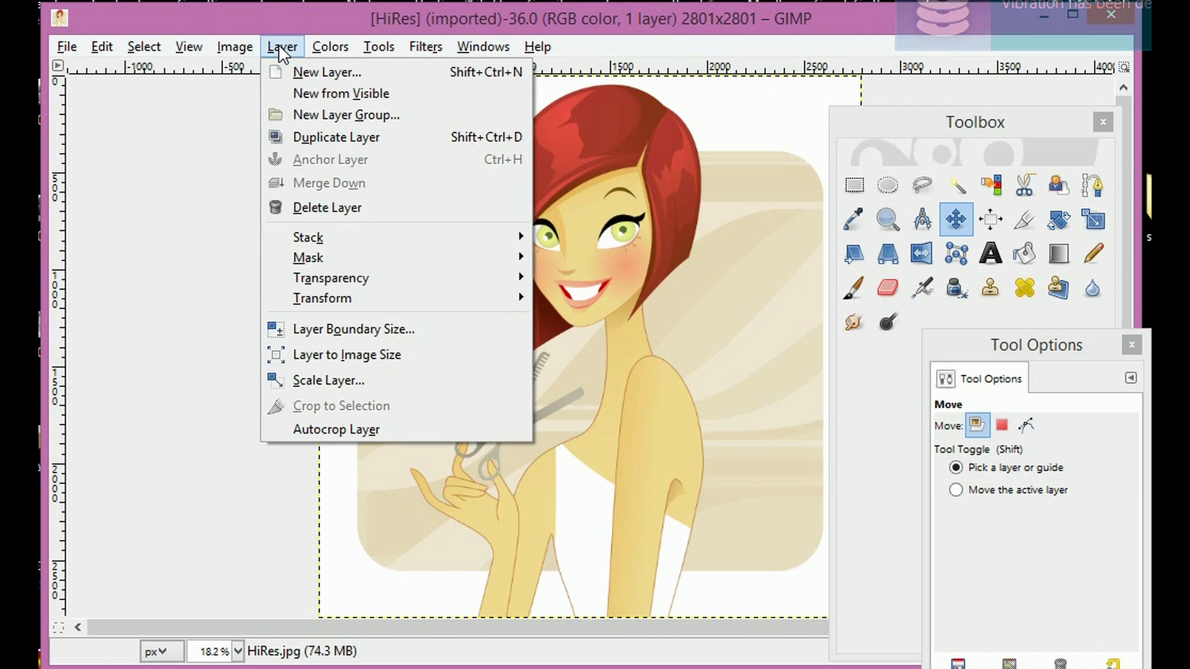
click(341, 278)
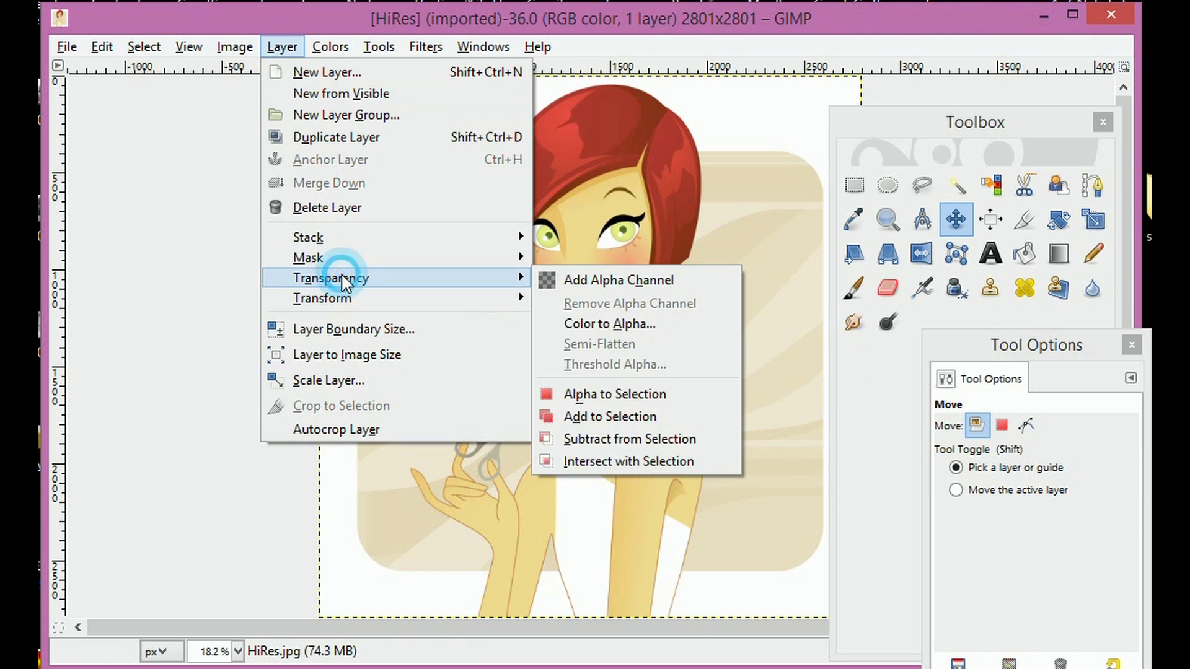
click(574, 286)
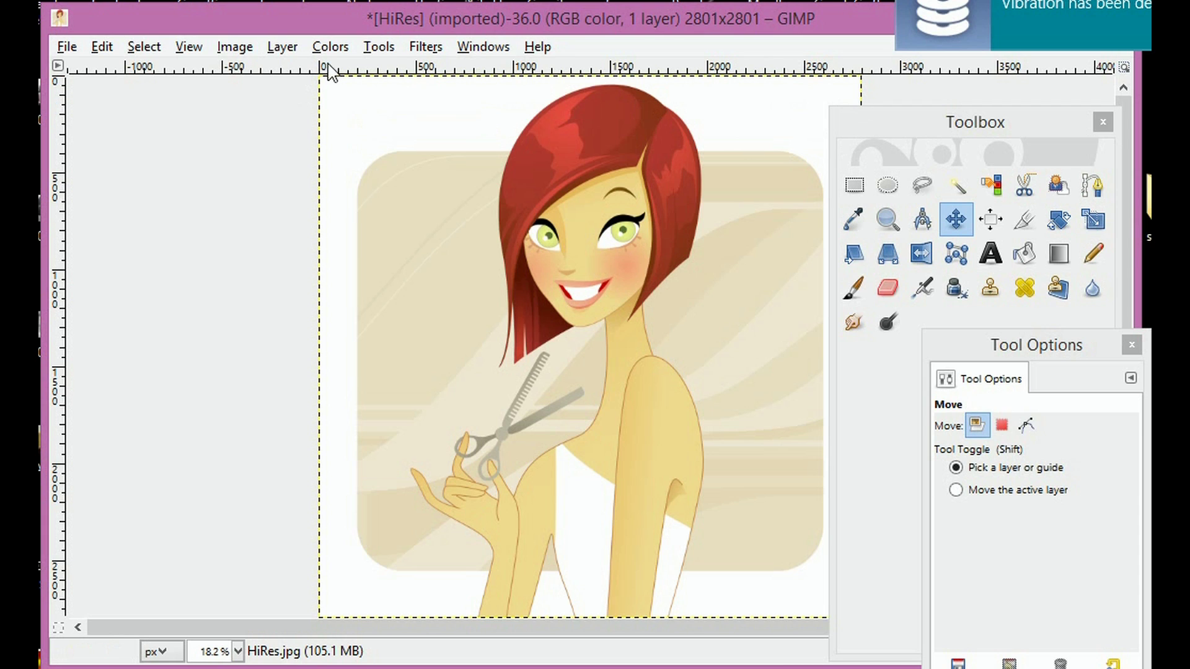
click(391, 49)
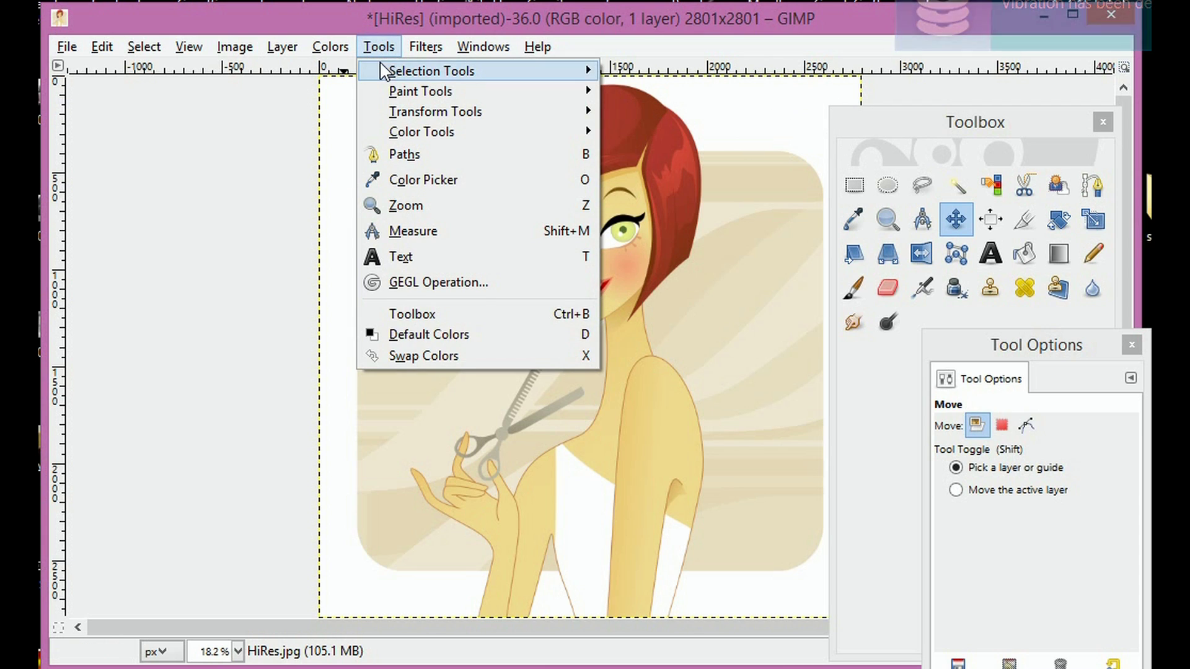
mouse_move(382, 66)
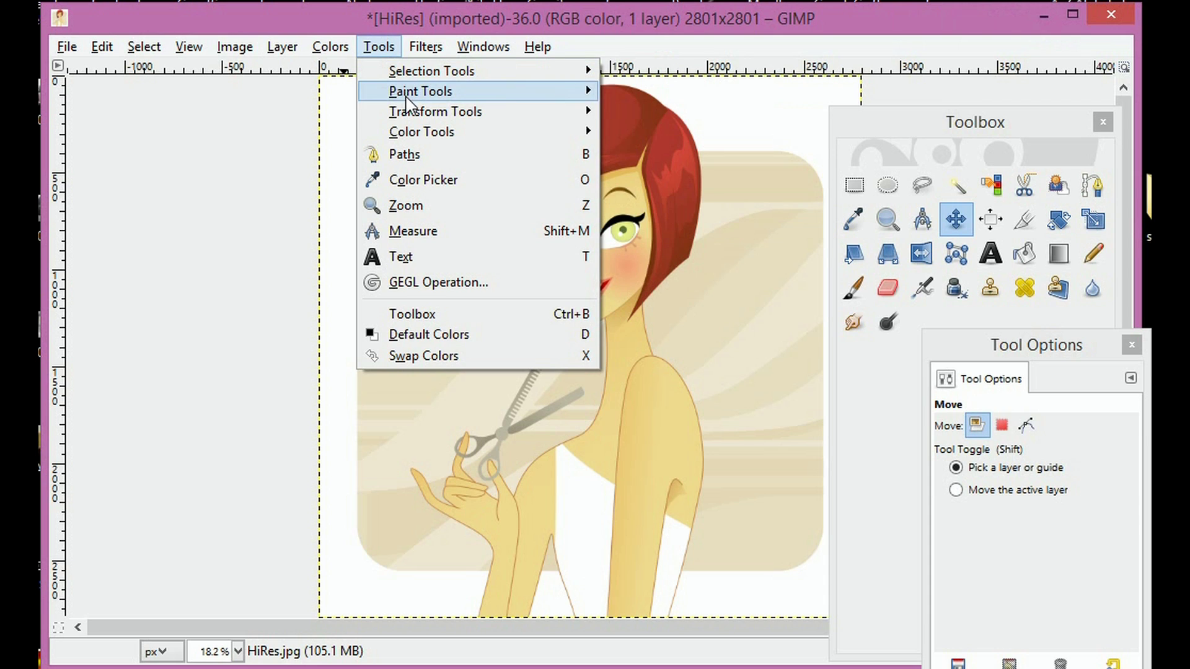
mouse_move(425, 101)
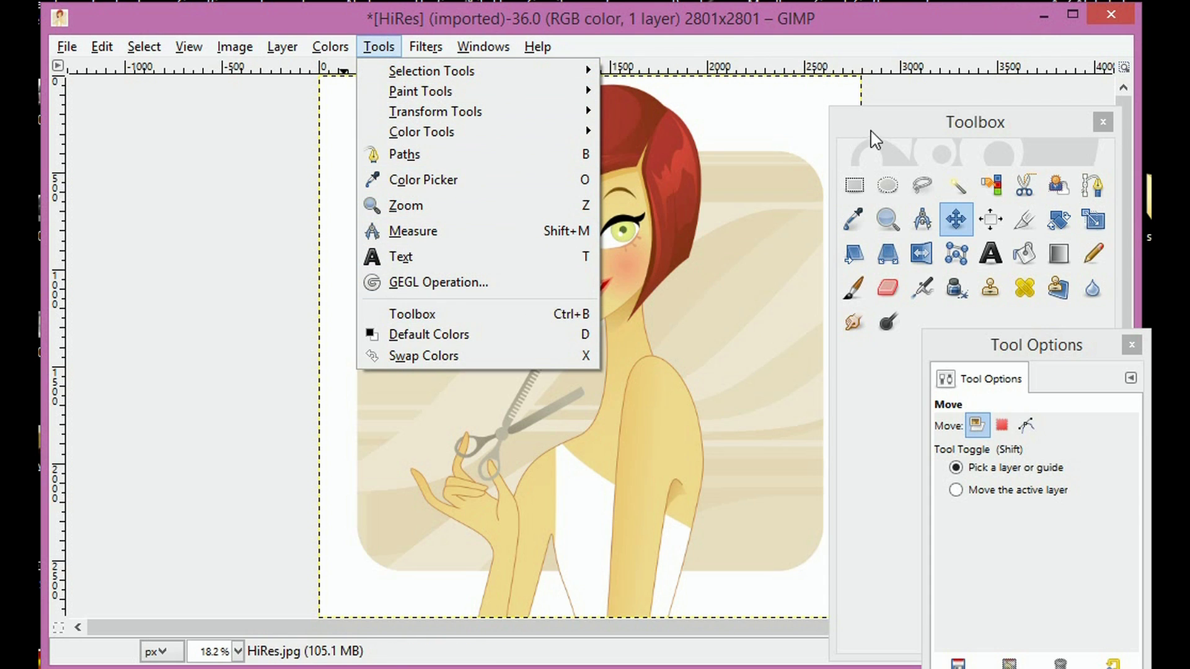
click(892, 128)
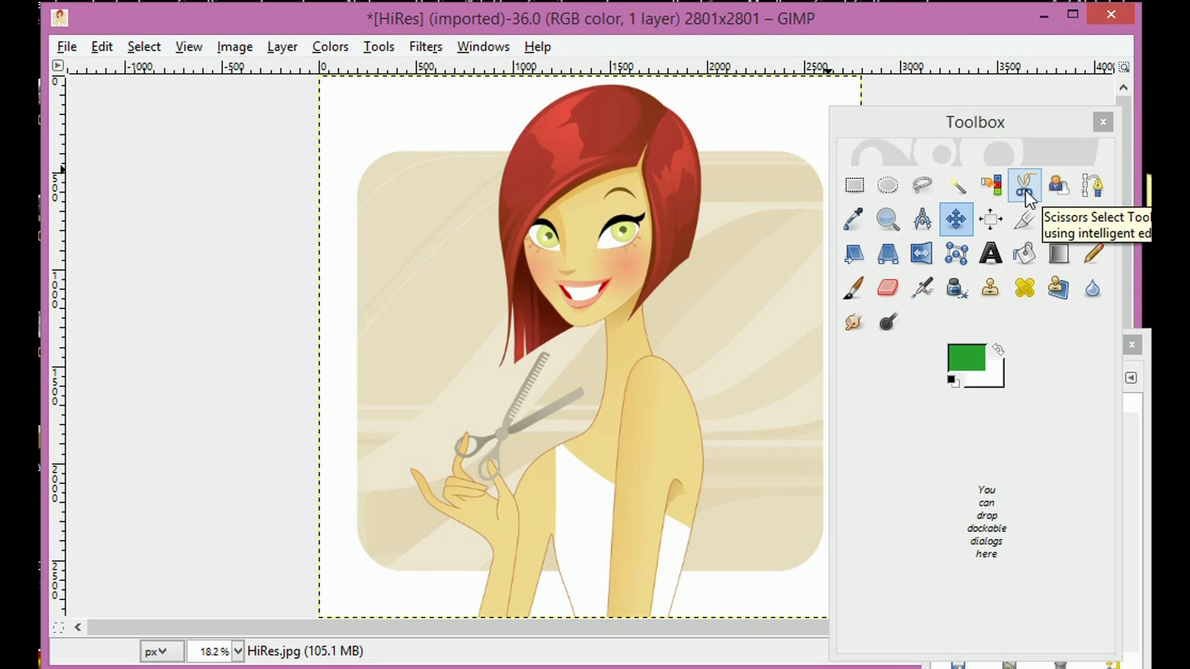
click(1025, 192)
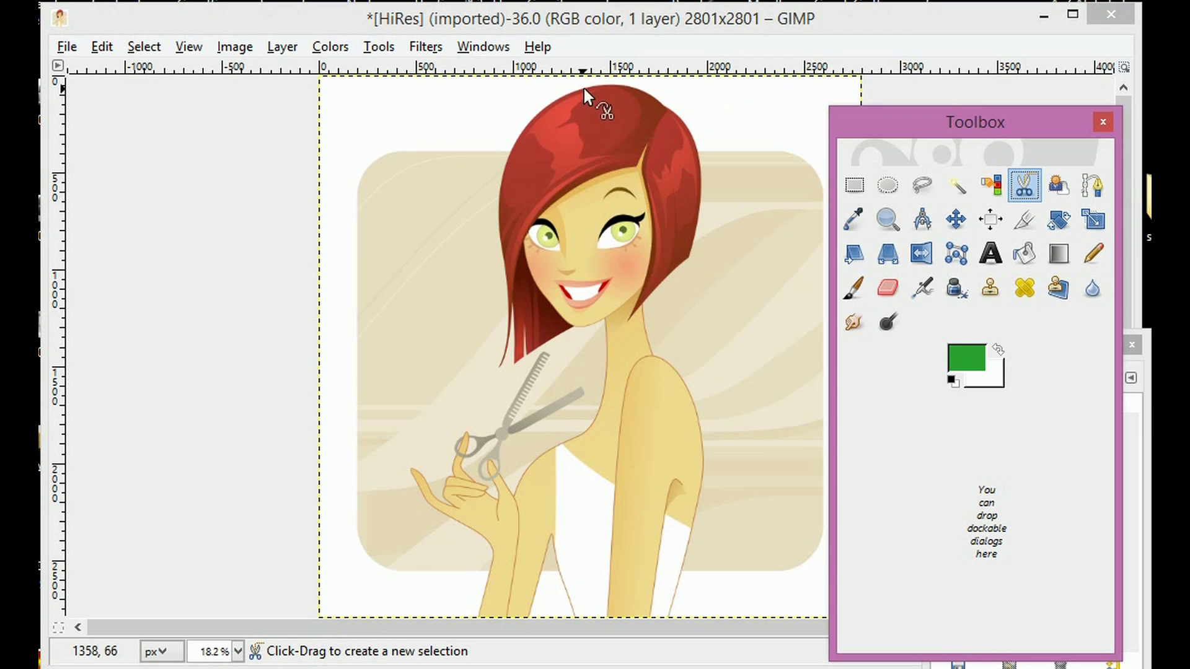
click(605, 85)
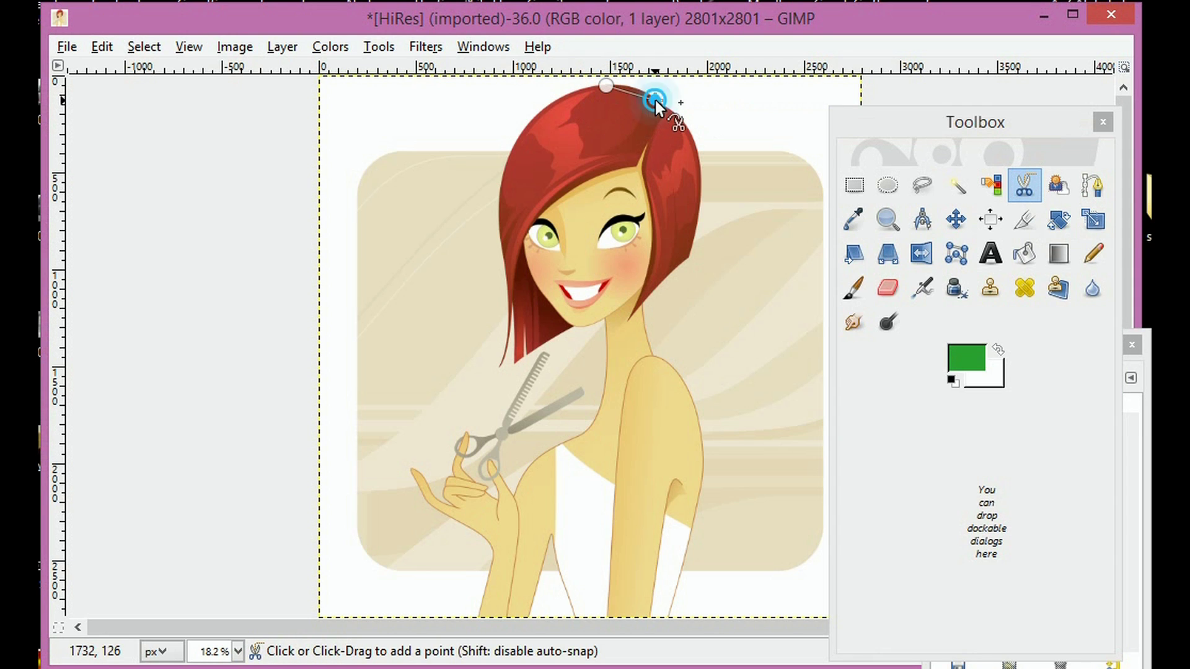
click(655, 99)
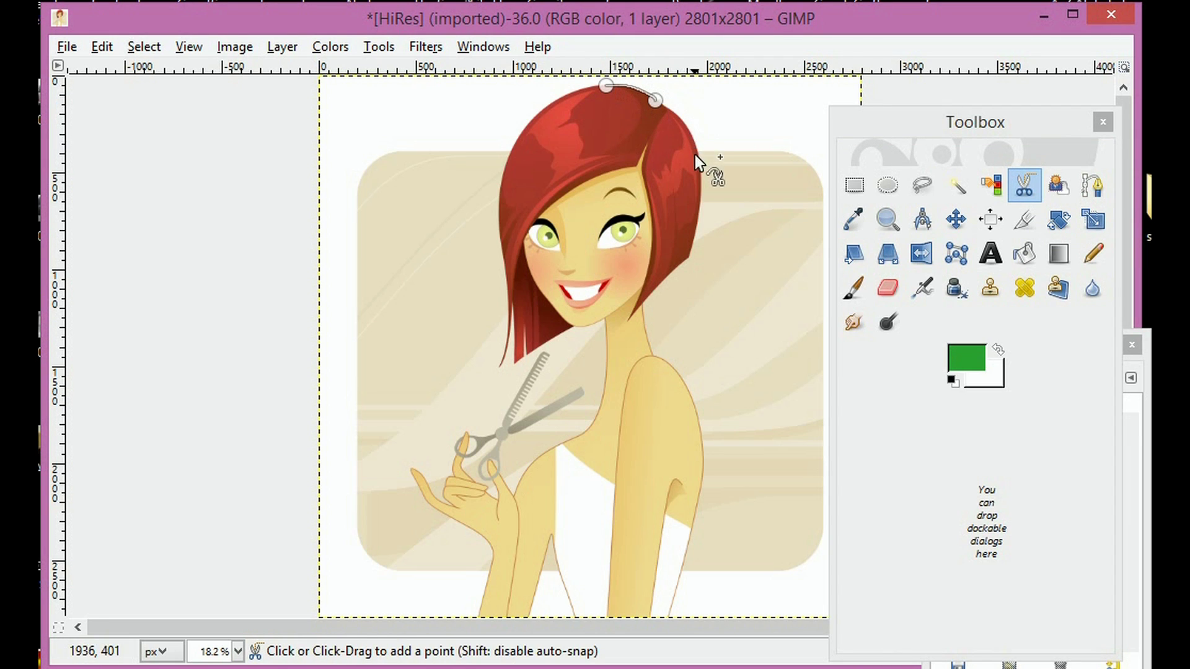
click(686, 256)
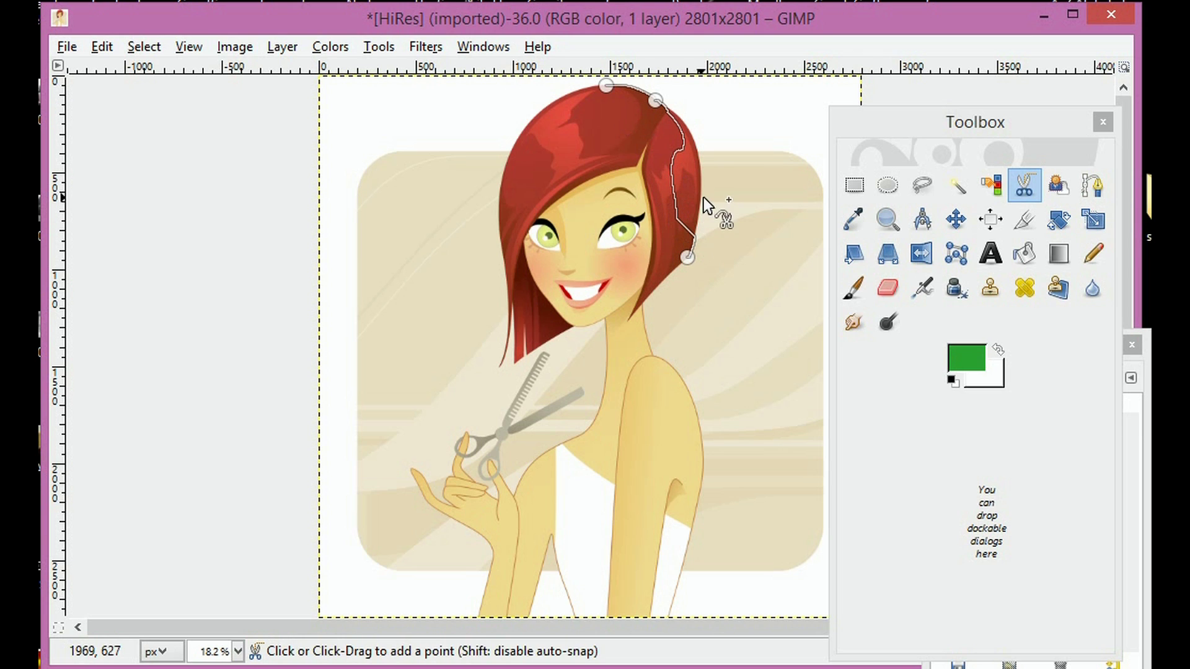
click(104, 49)
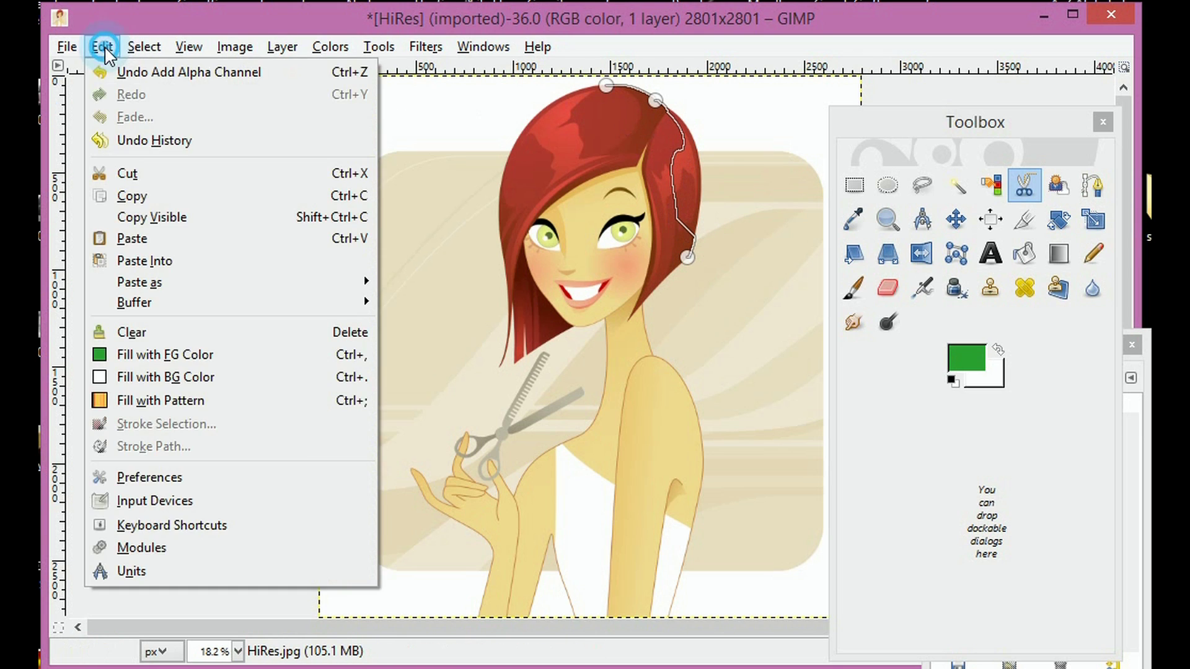
click(537, 47)
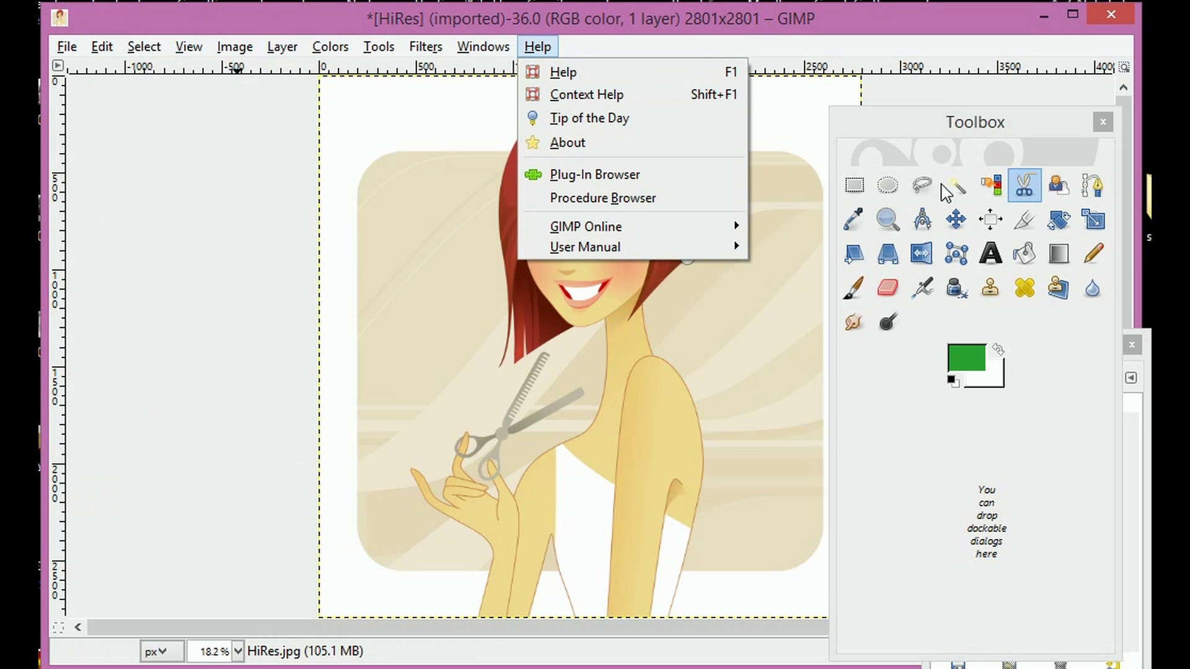
click(956, 223)
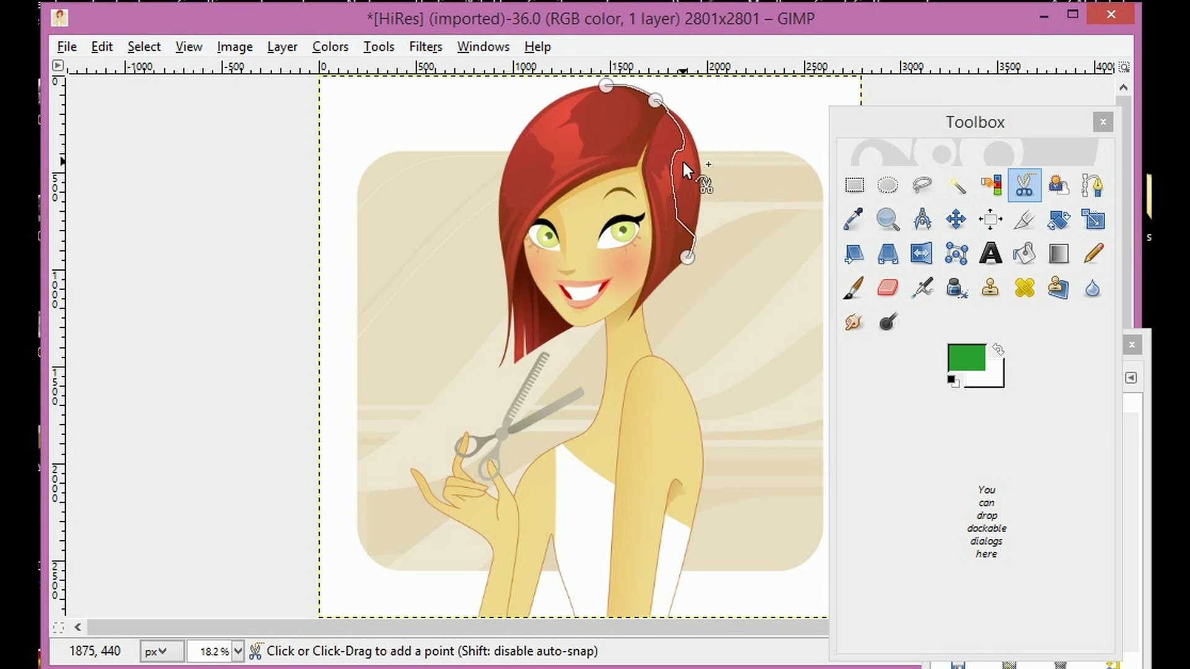
click(956, 219)
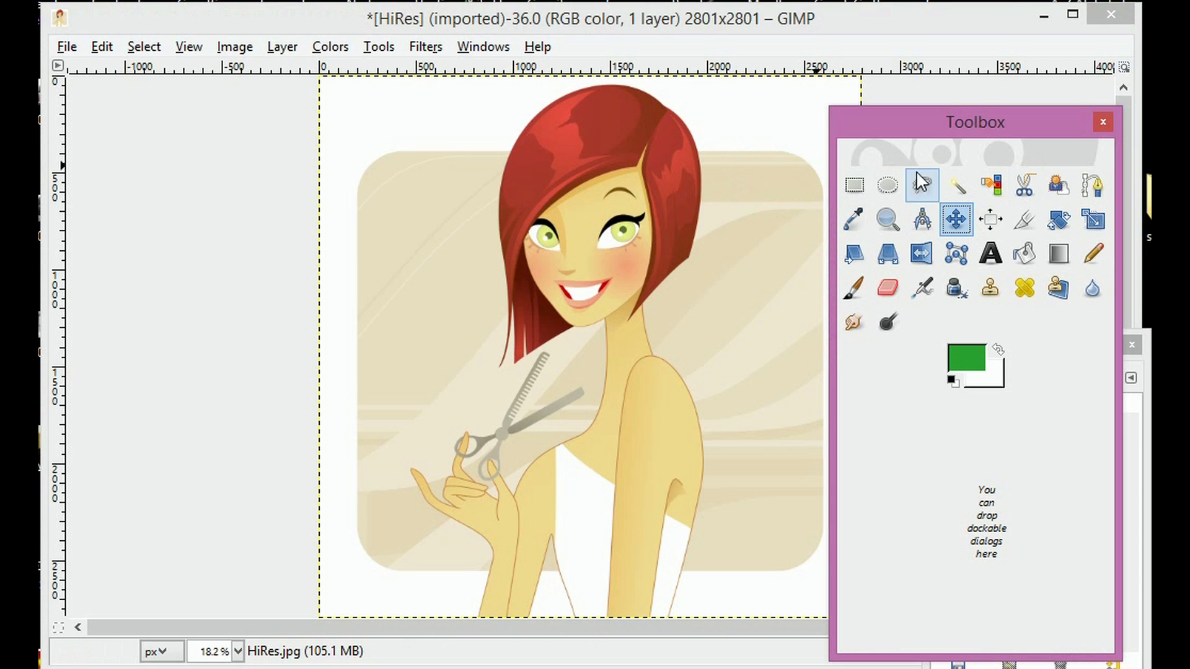
Step: With Scissors Select, trace from the hair's top down its right edge
click(1025, 185)
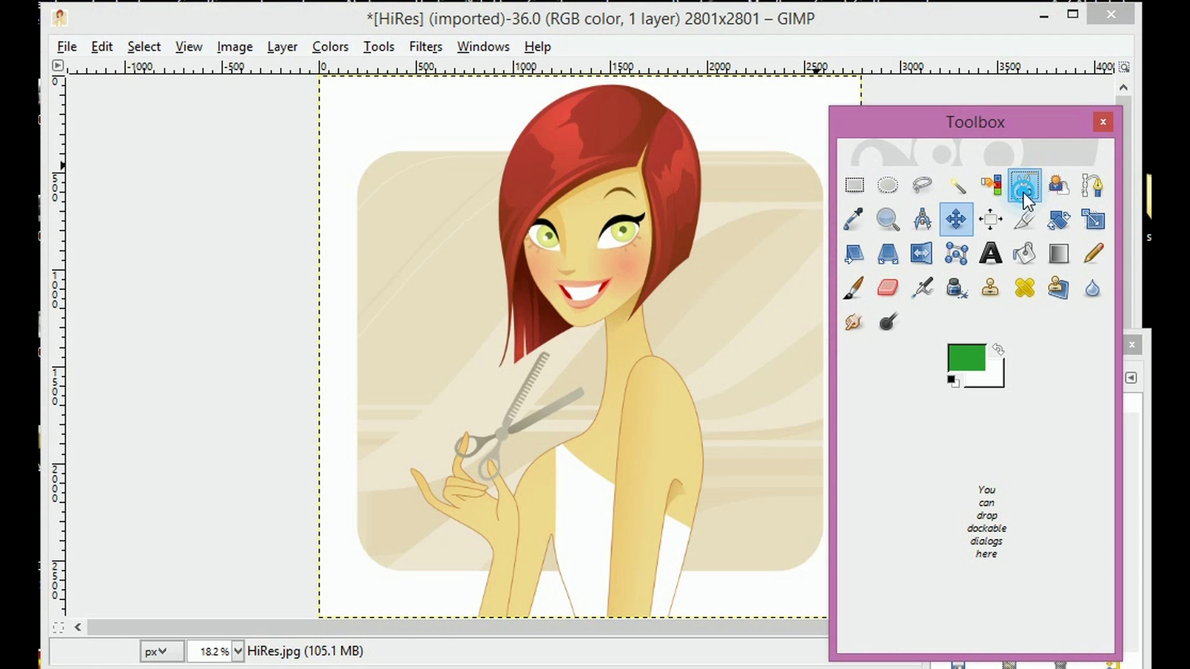
click(604, 85)
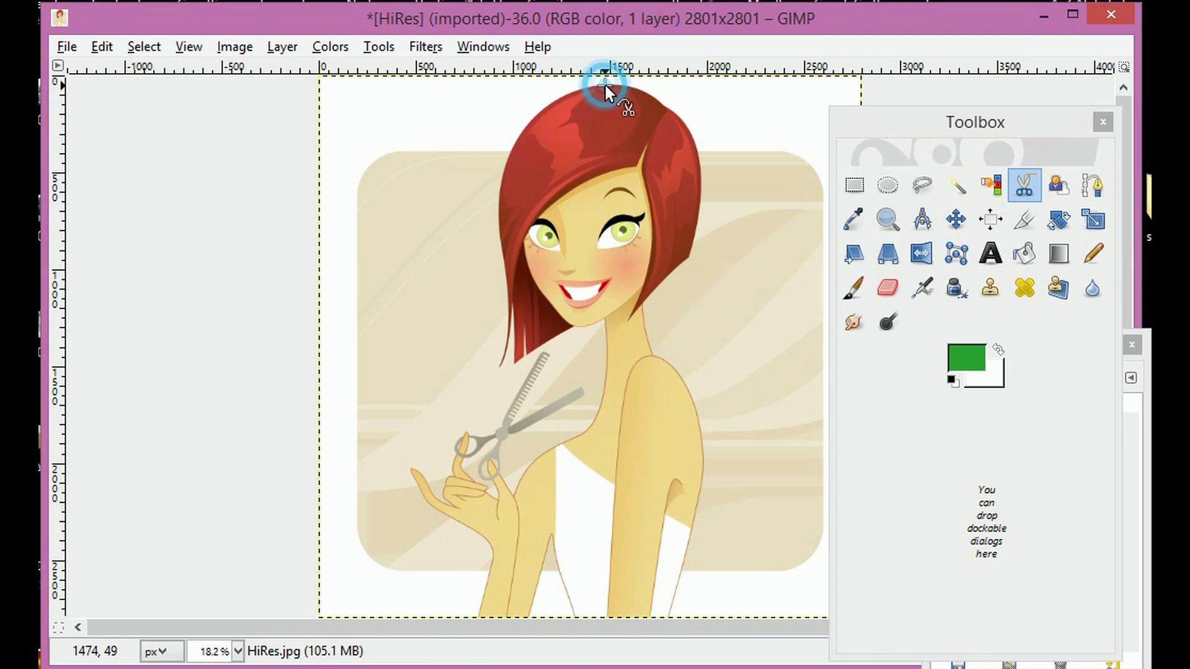
click(662, 104)
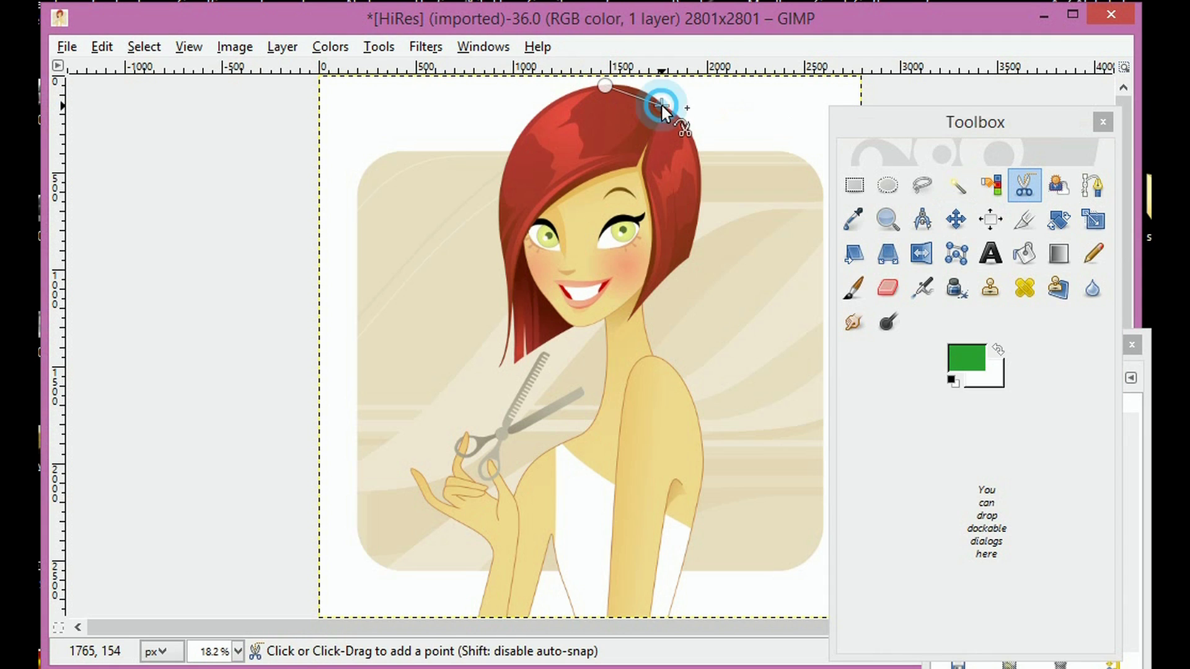
click(699, 154)
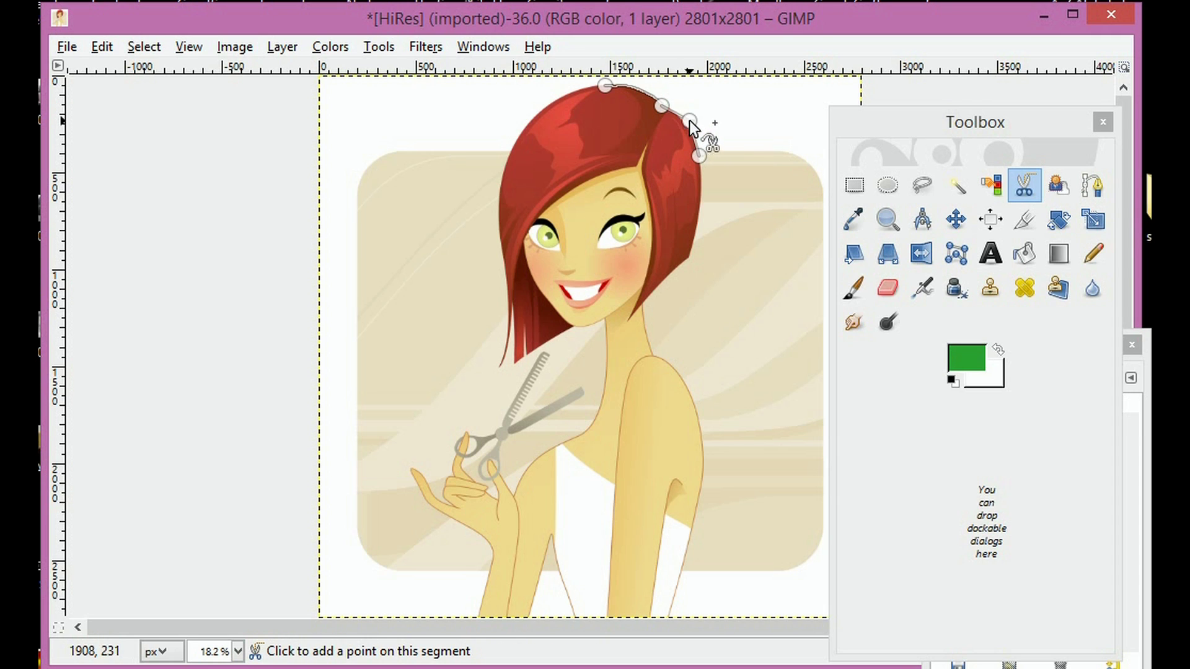
click(689, 120)
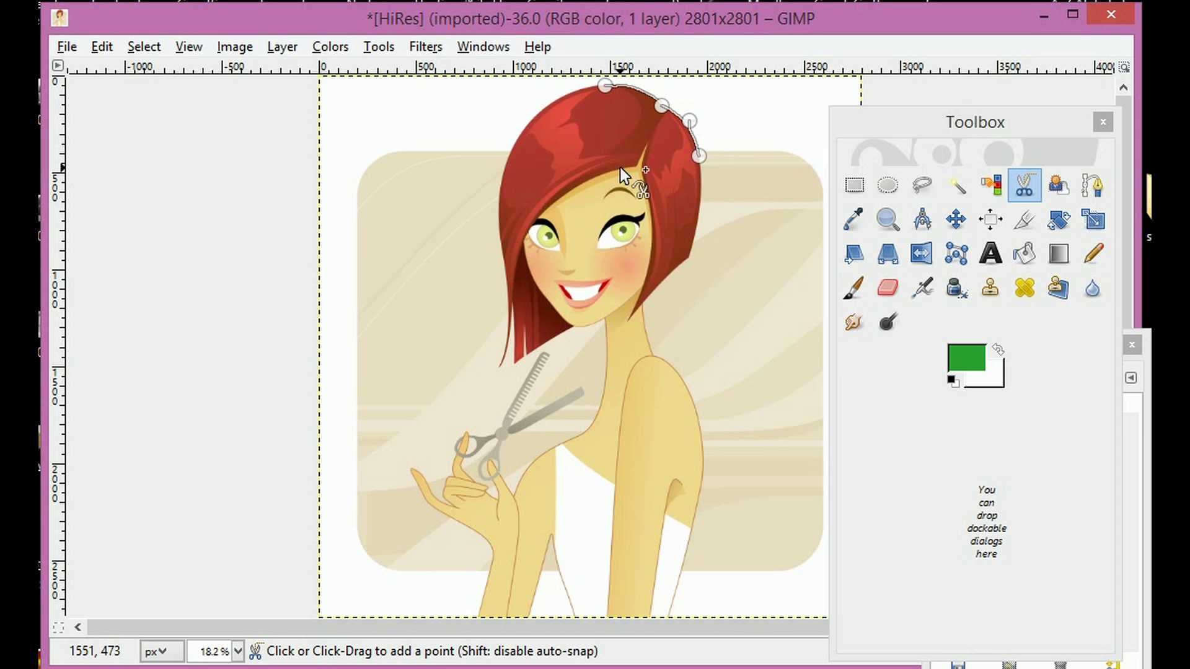
click(700, 204)
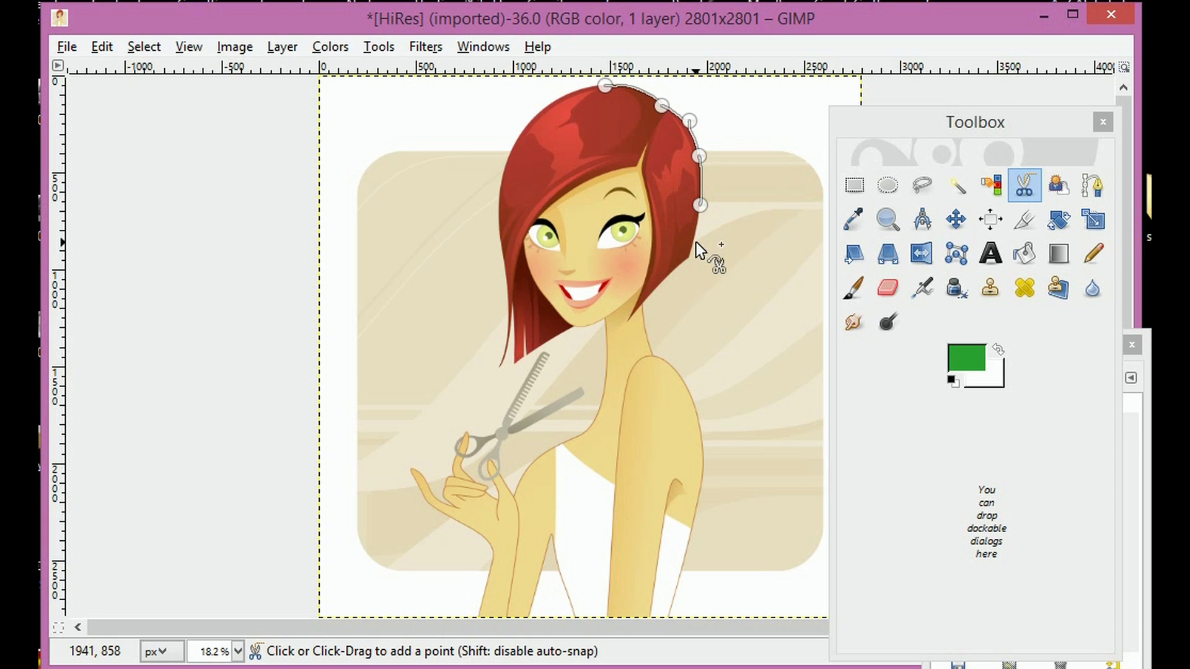
click(691, 256)
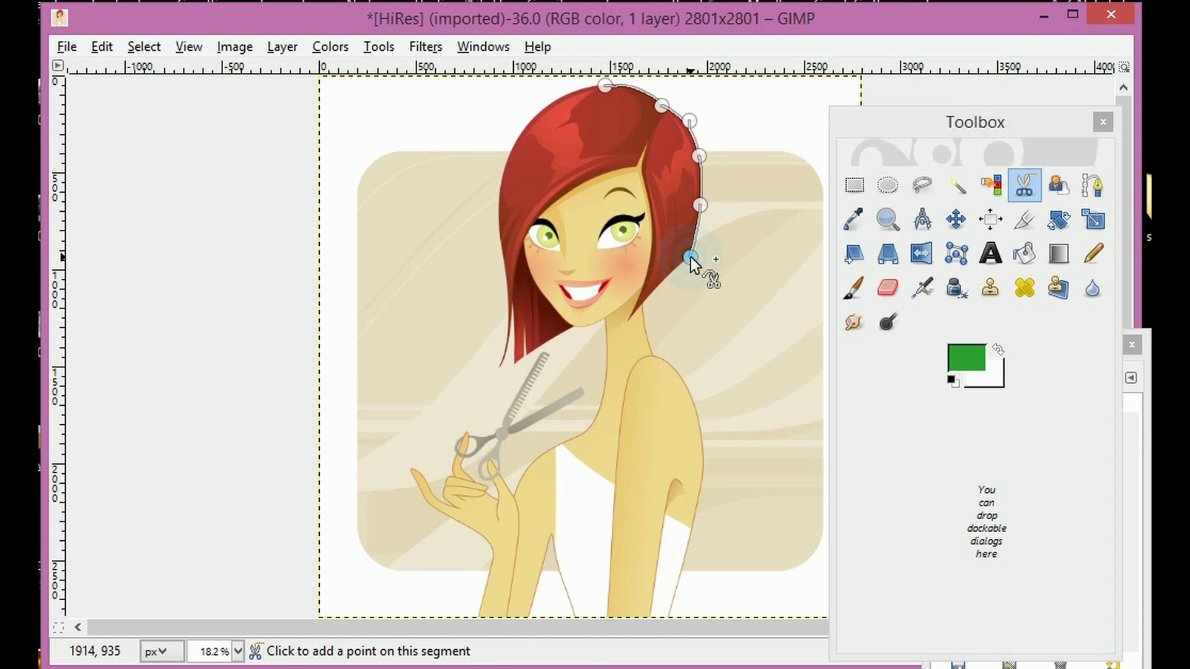
Step: Continue the outline around the neck, under the chin, to the left hair tip
click(642, 306)
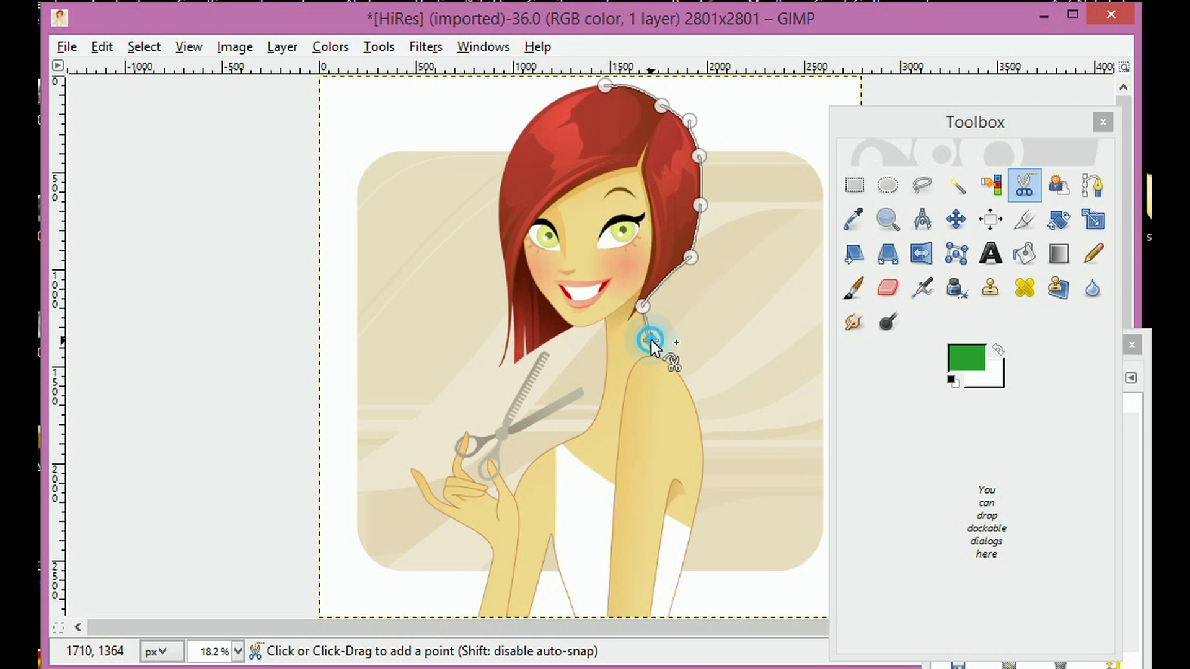
click(650, 339)
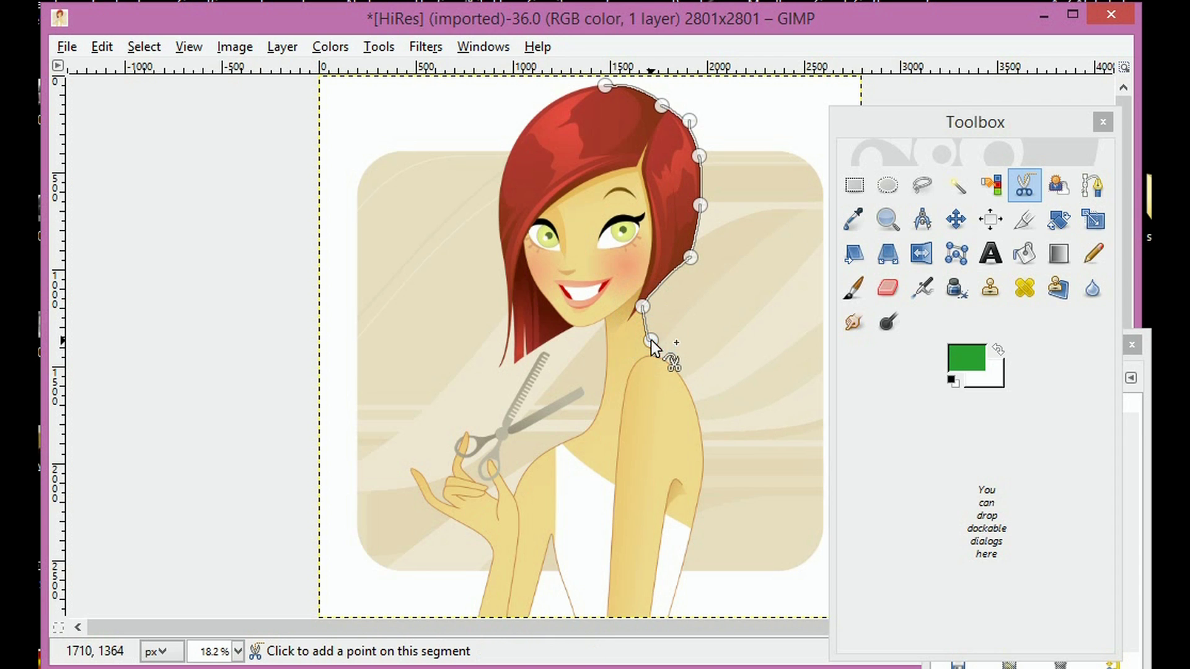
click(605, 349)
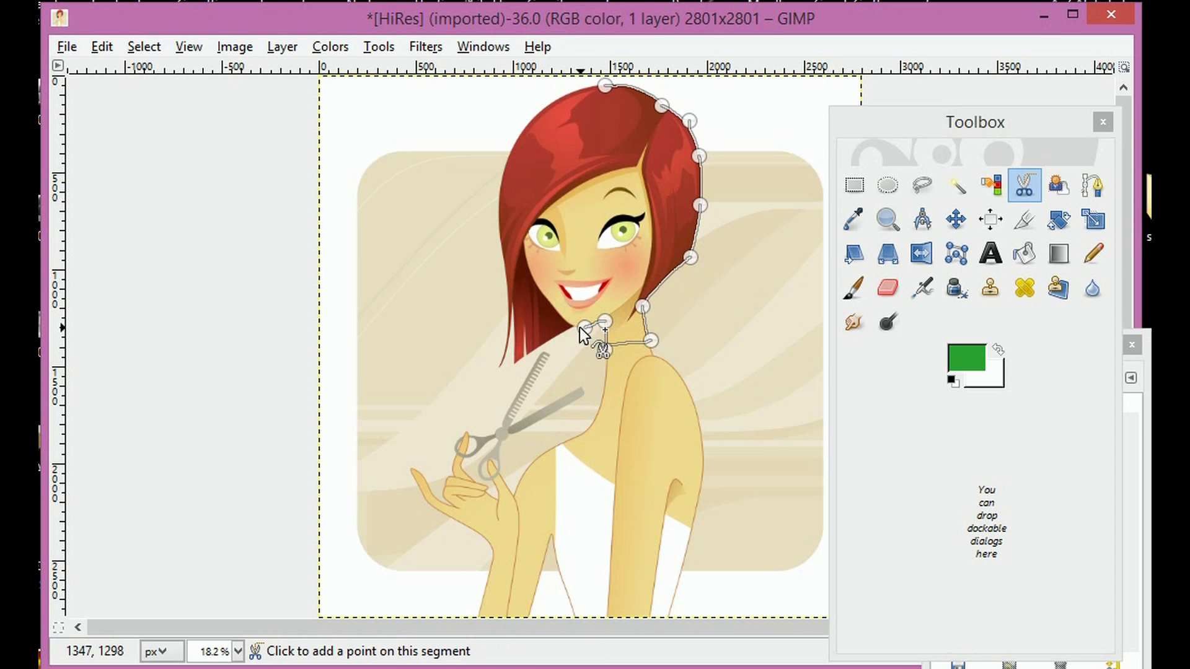
click(571, 327)
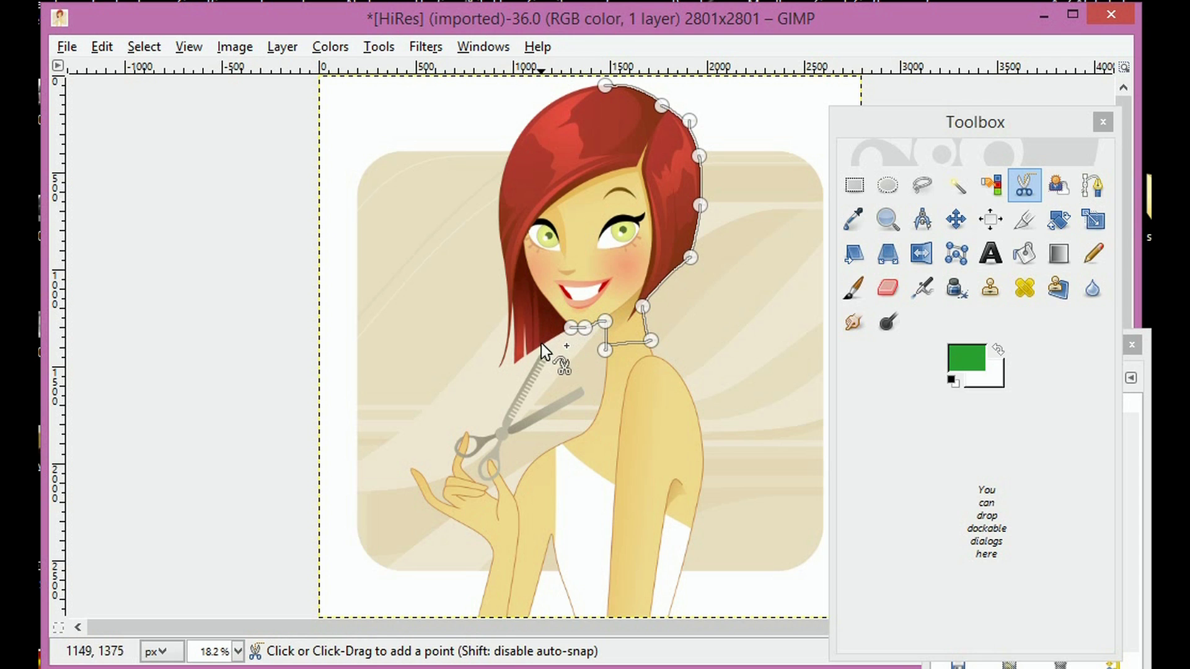
click(528, 352)
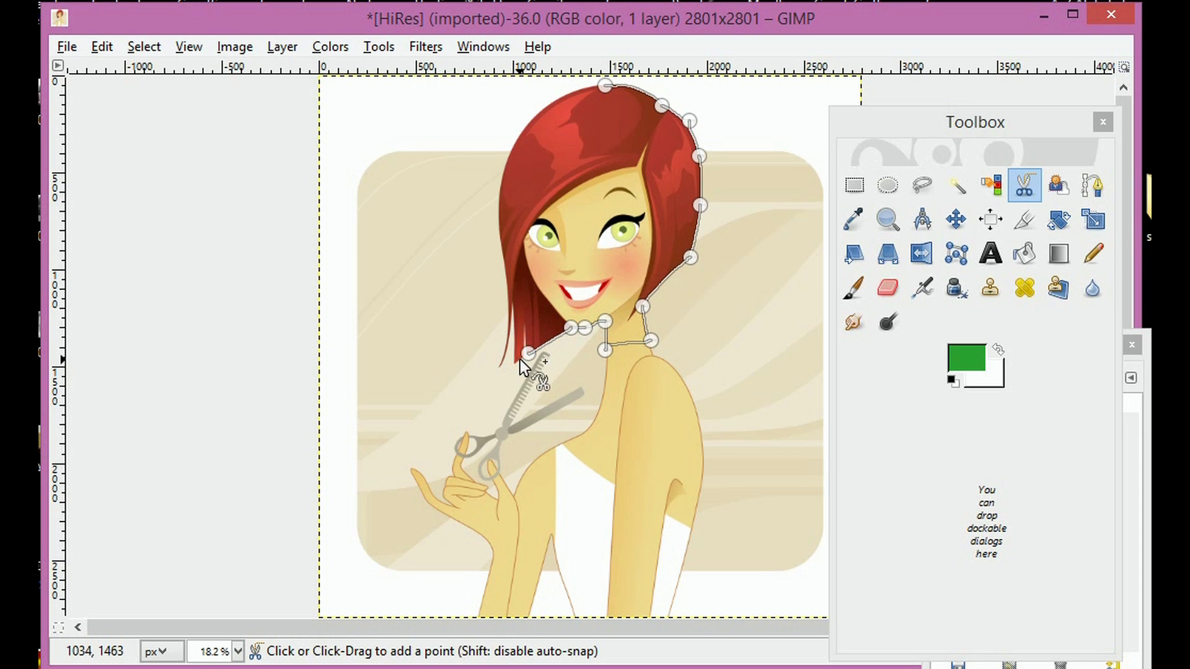
click(513, 360)
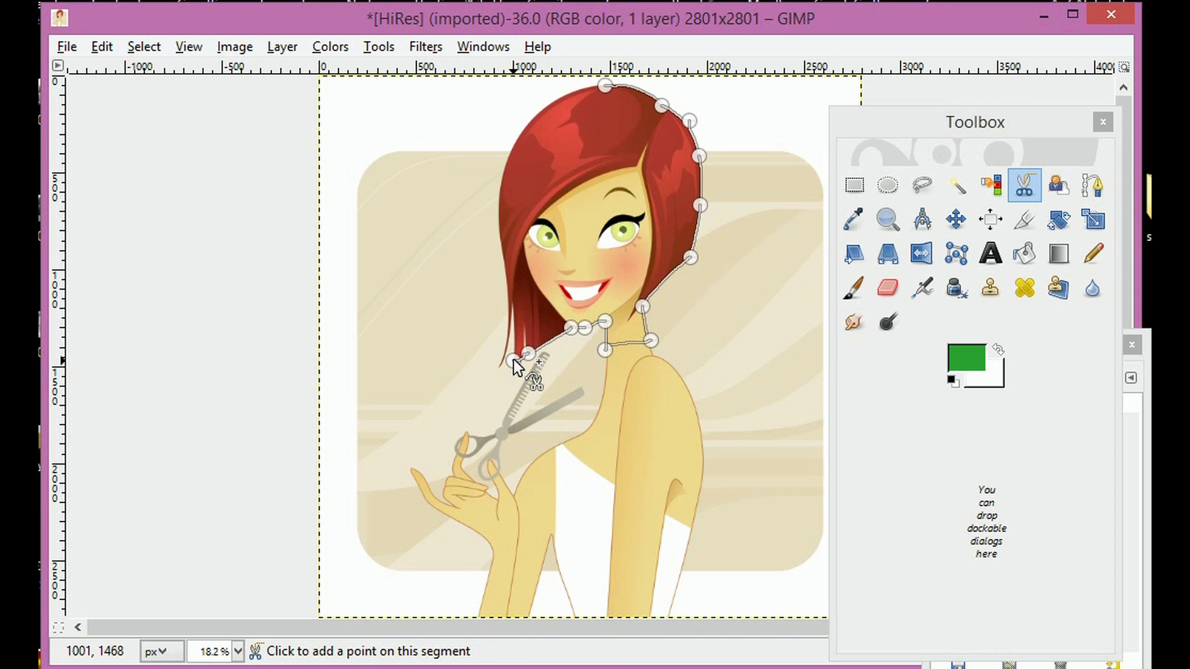
Step: Extend the outline up the hair's left edge, nudging one inserted point onto the edge
click(513, 317)
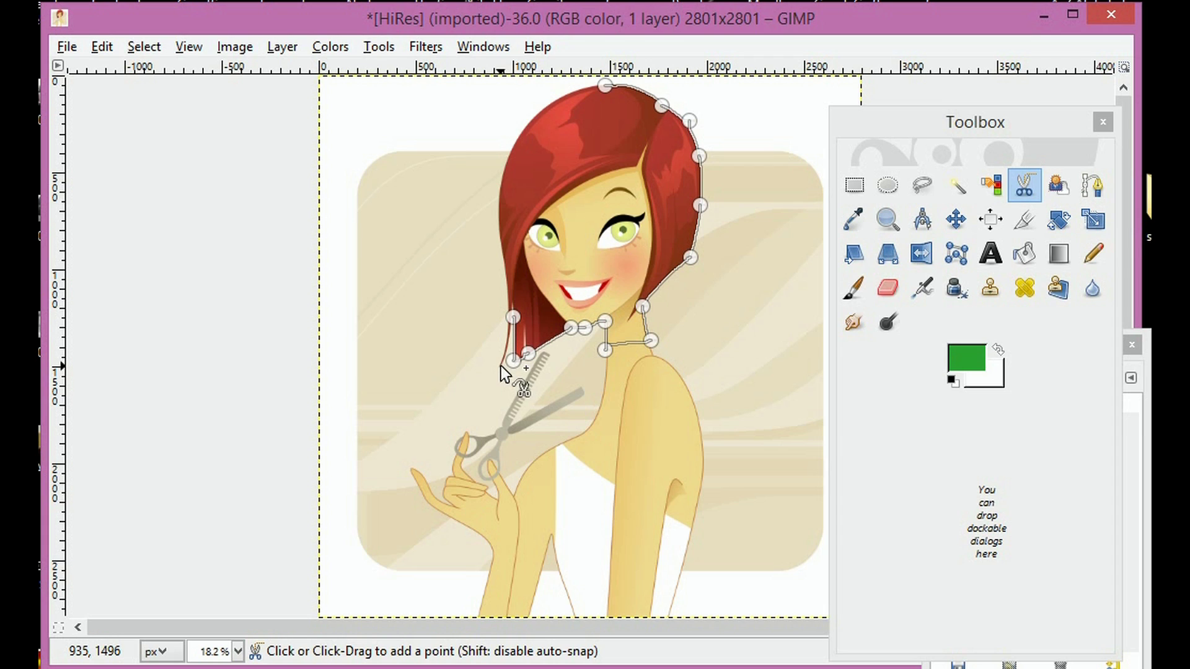
click(501, 367)
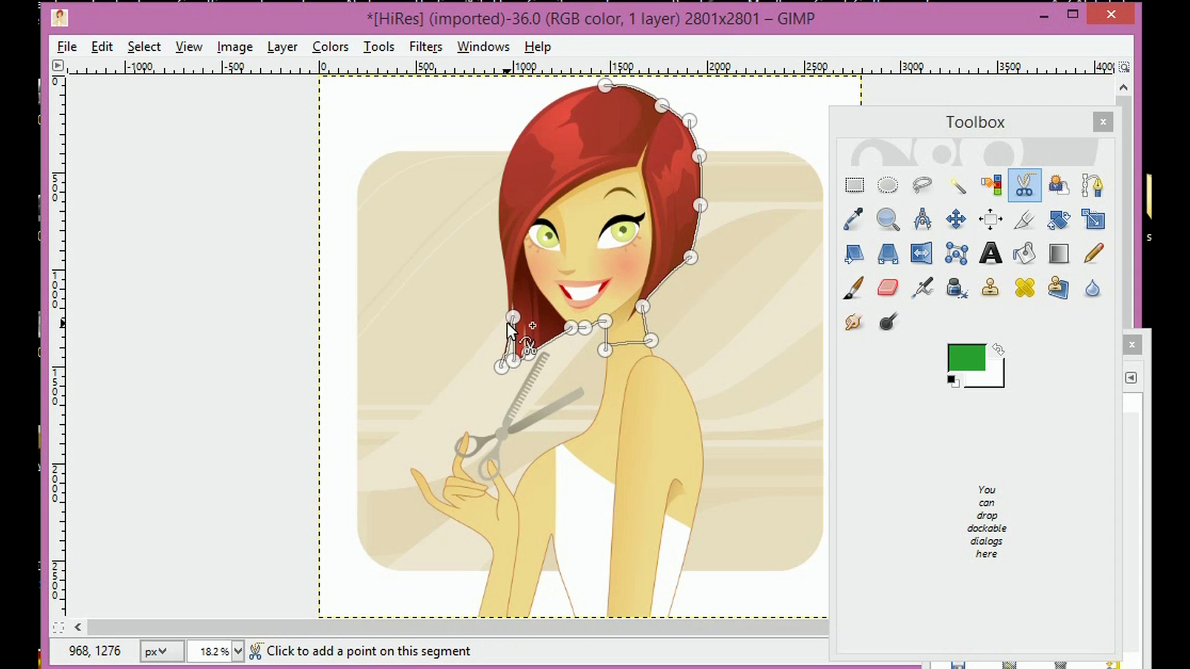
click(507, 298)
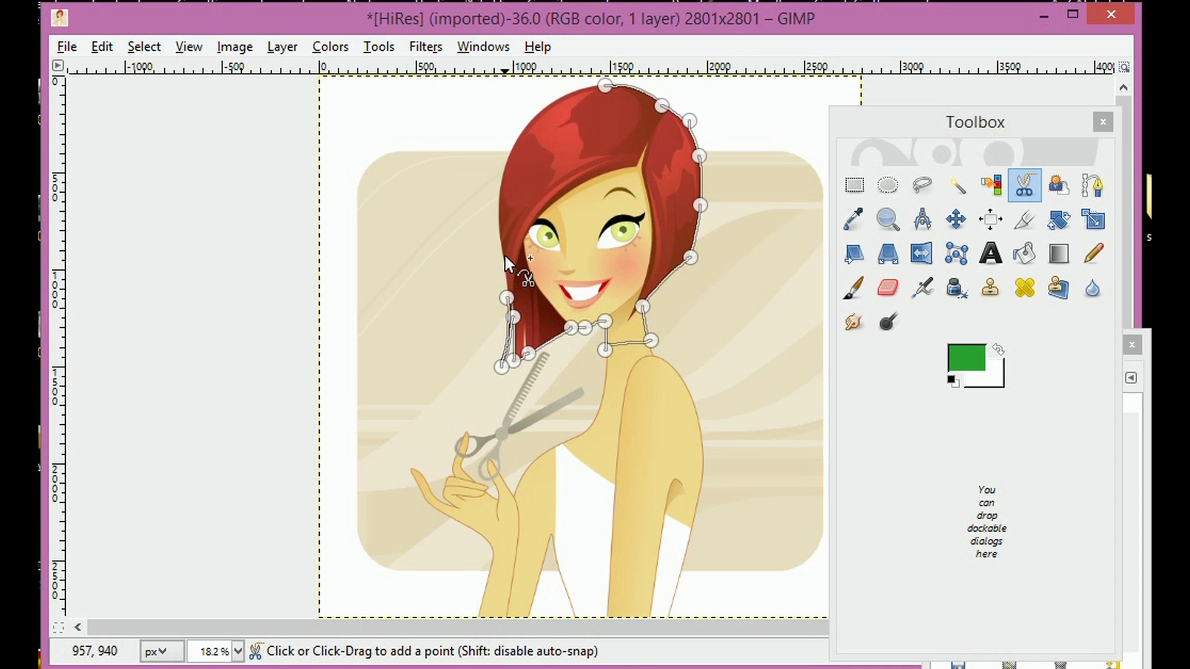
click(500, 237)
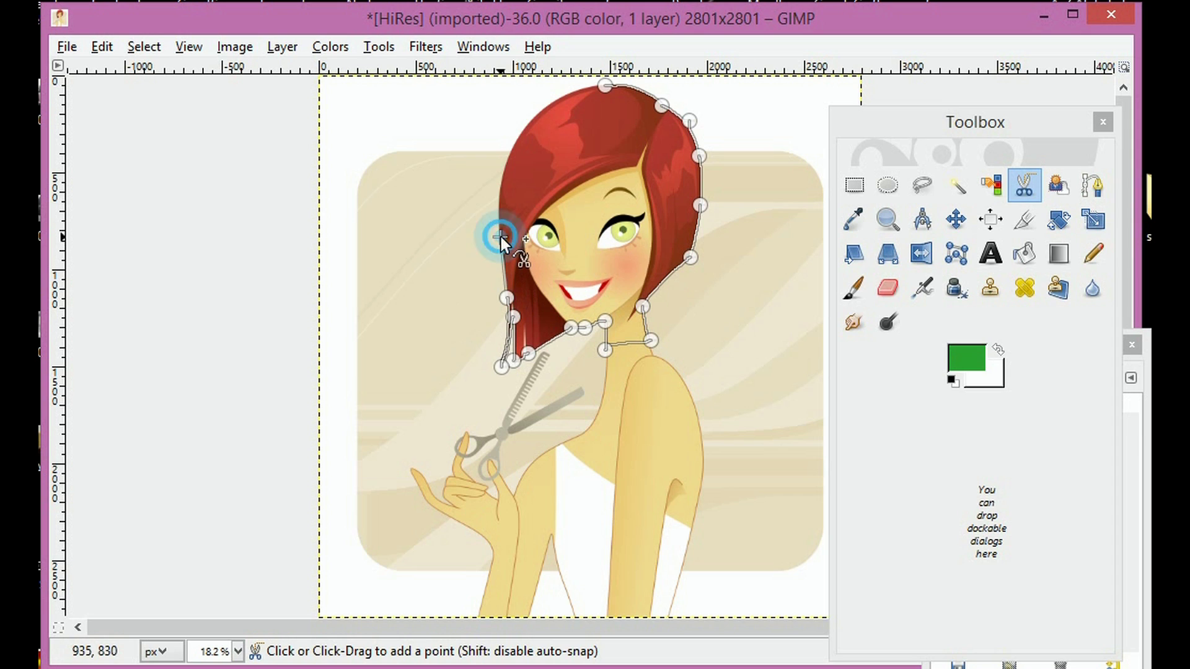
click(504, 168)
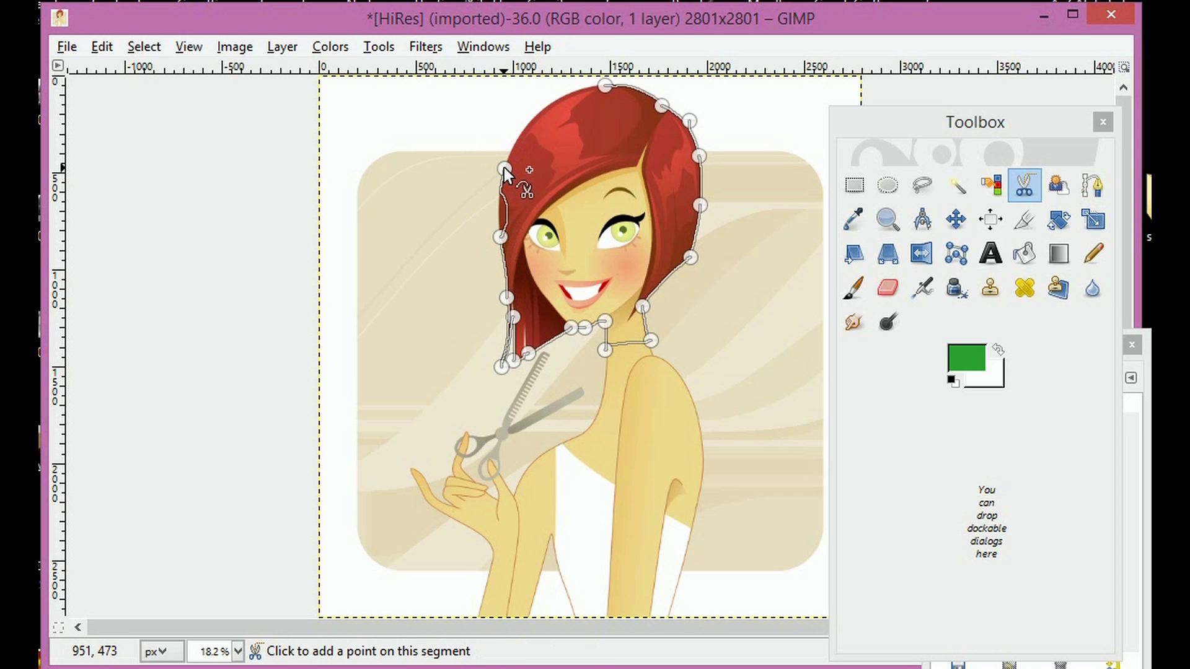
click(497, 216)
drag(495, 214, 497, 211)
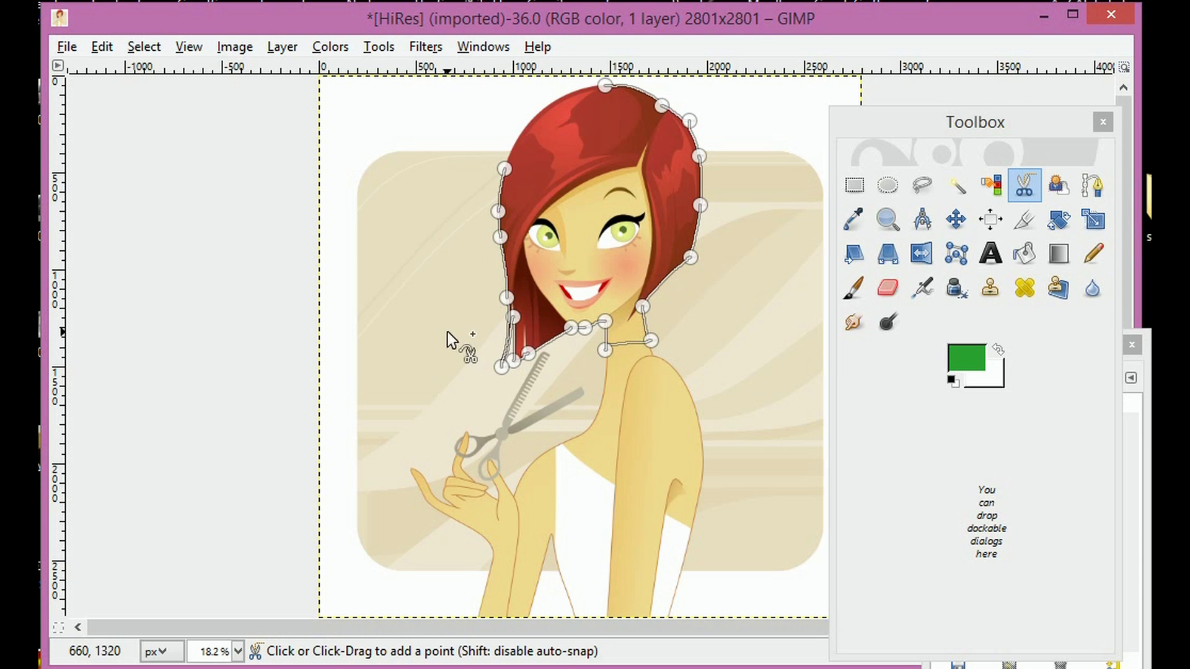
Step: Carry the outline over the crown and close it at the first point
click(519, 132)
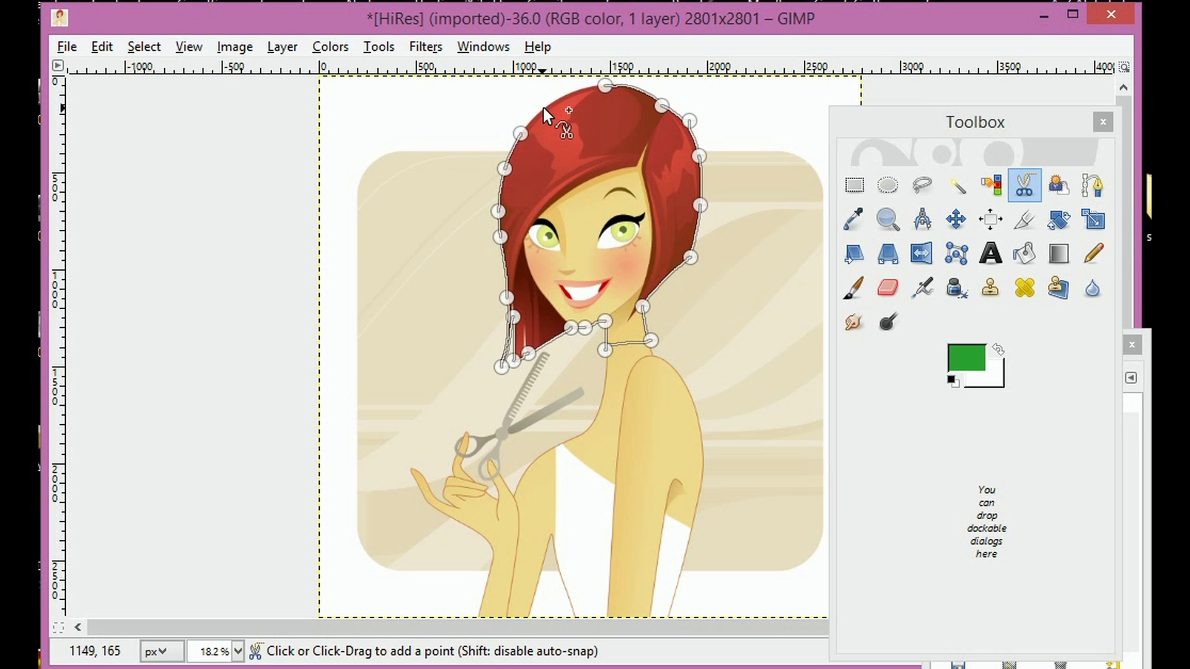
click(551, 104)
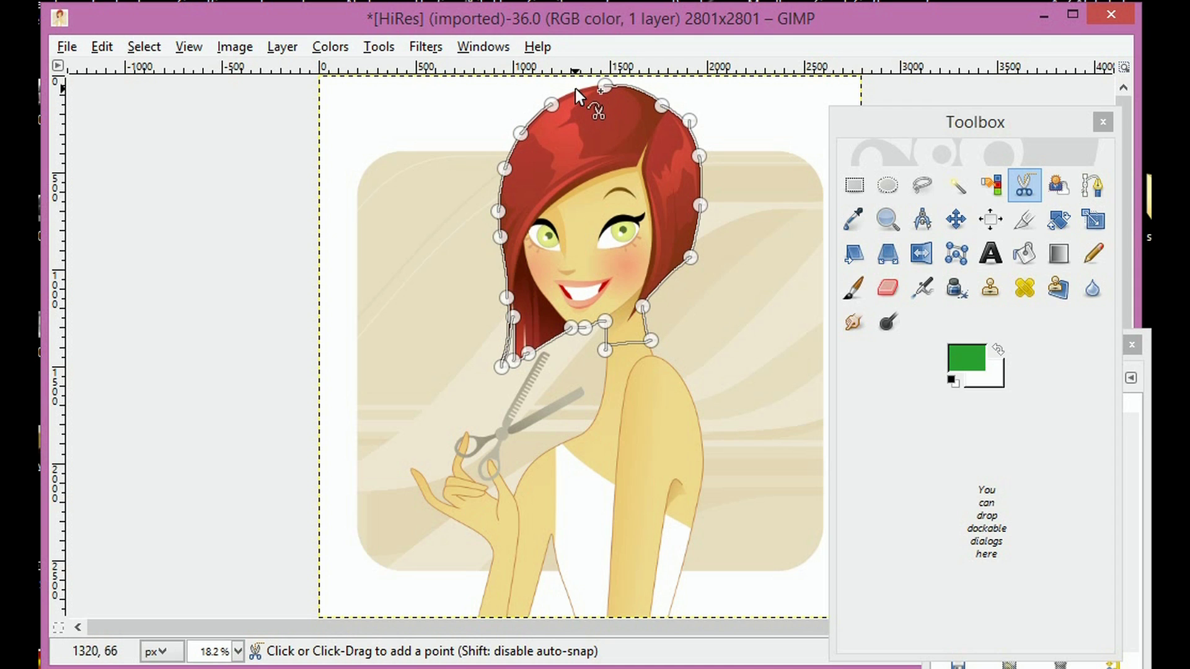
click(574, 90)
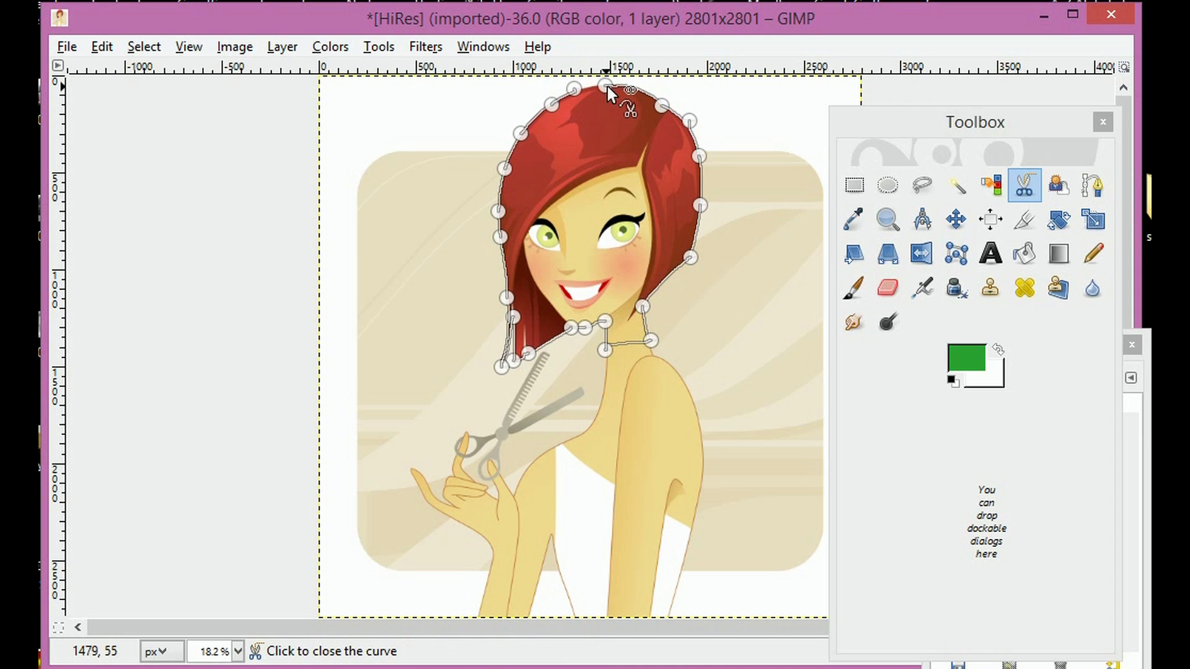
click(607, 86)
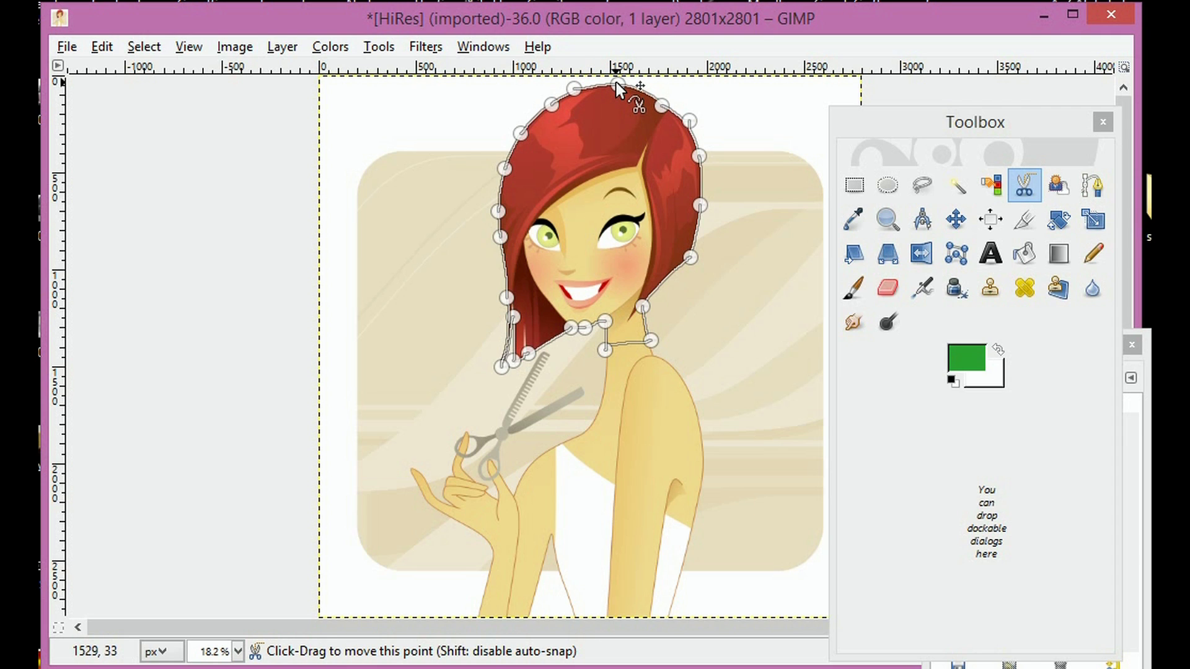
Step: Turn the outline into a selection, invert it and cut away the background
key(Return)
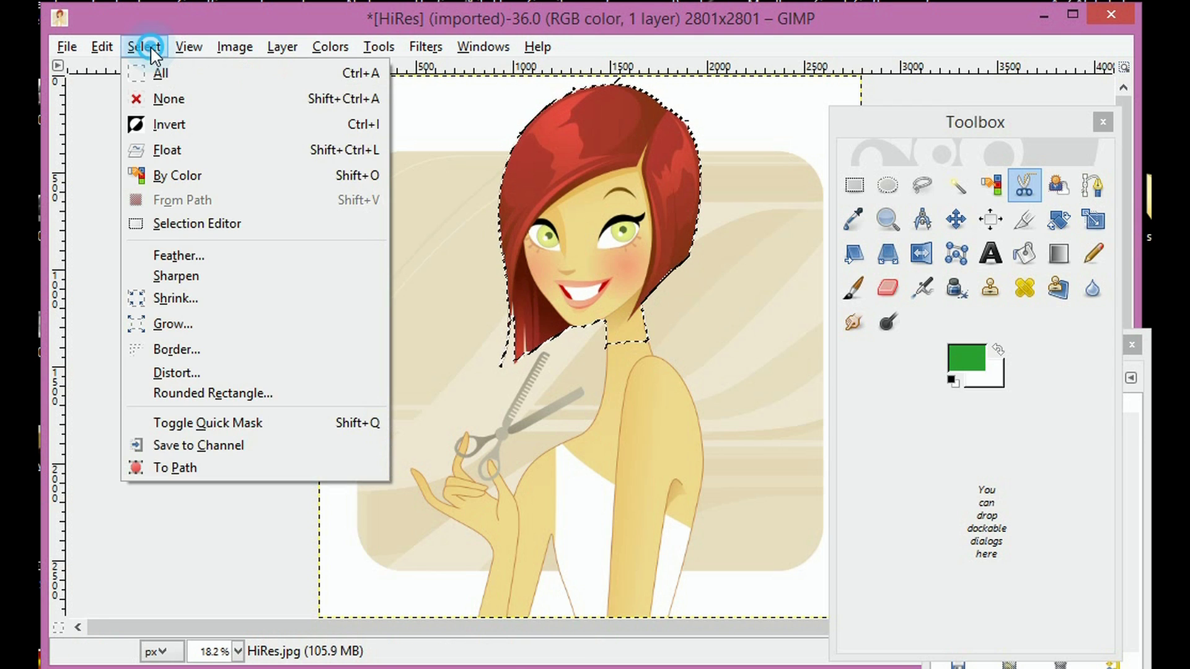
click(178, 127)
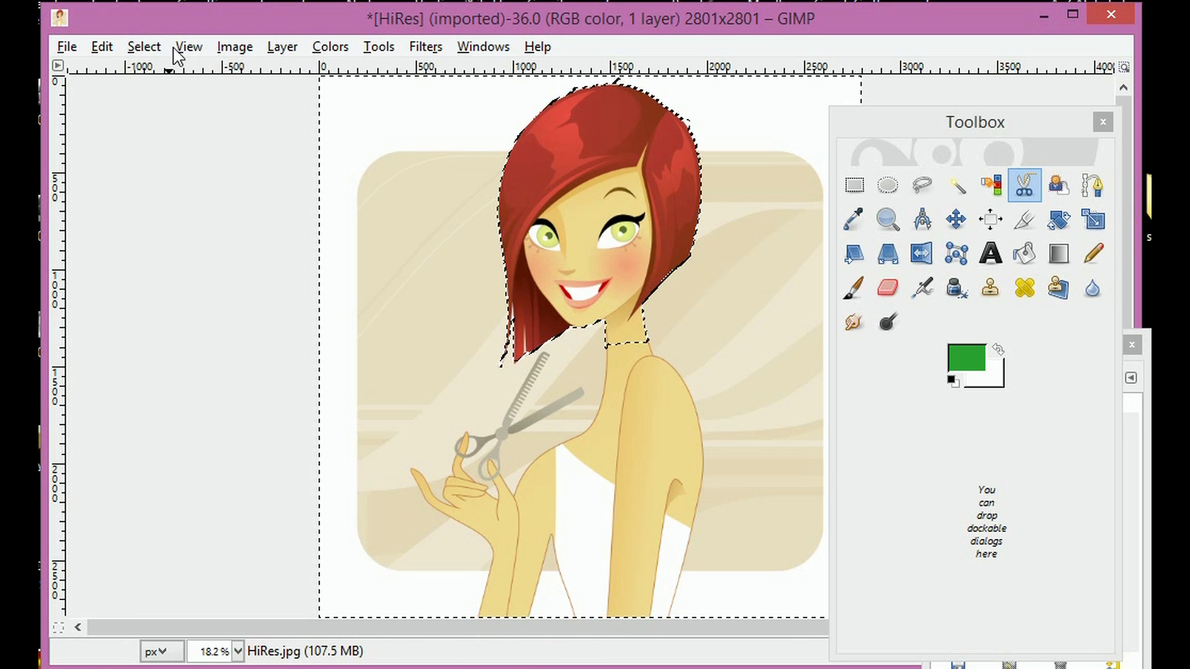
click(102, 48)
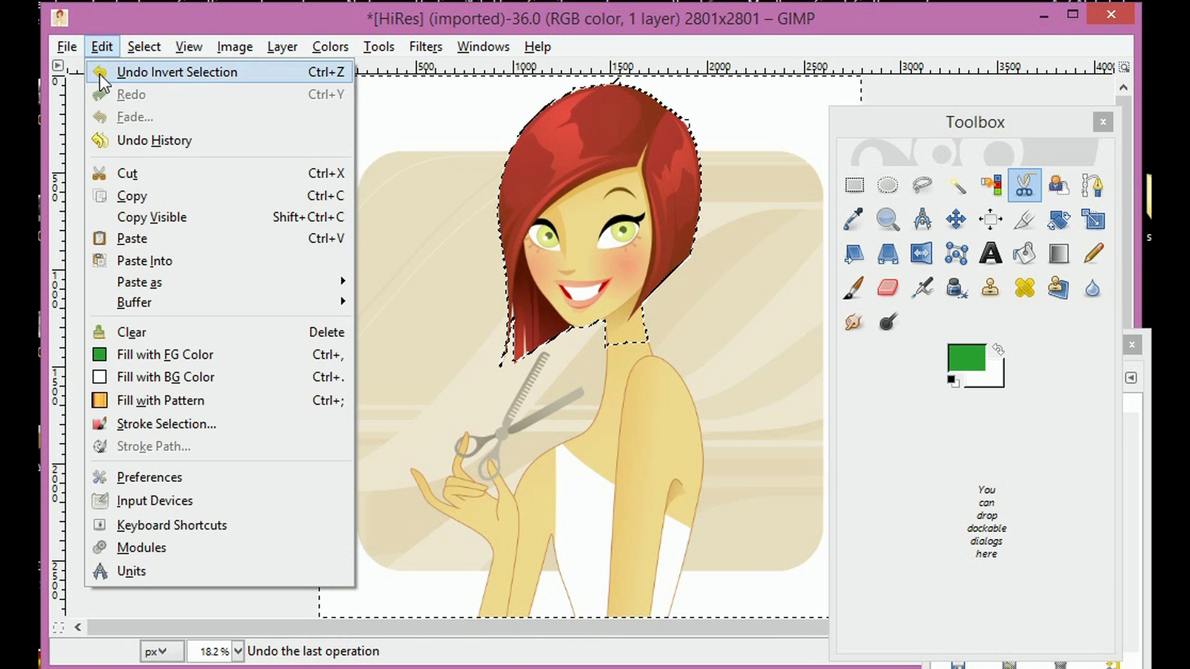
click(144, 177)
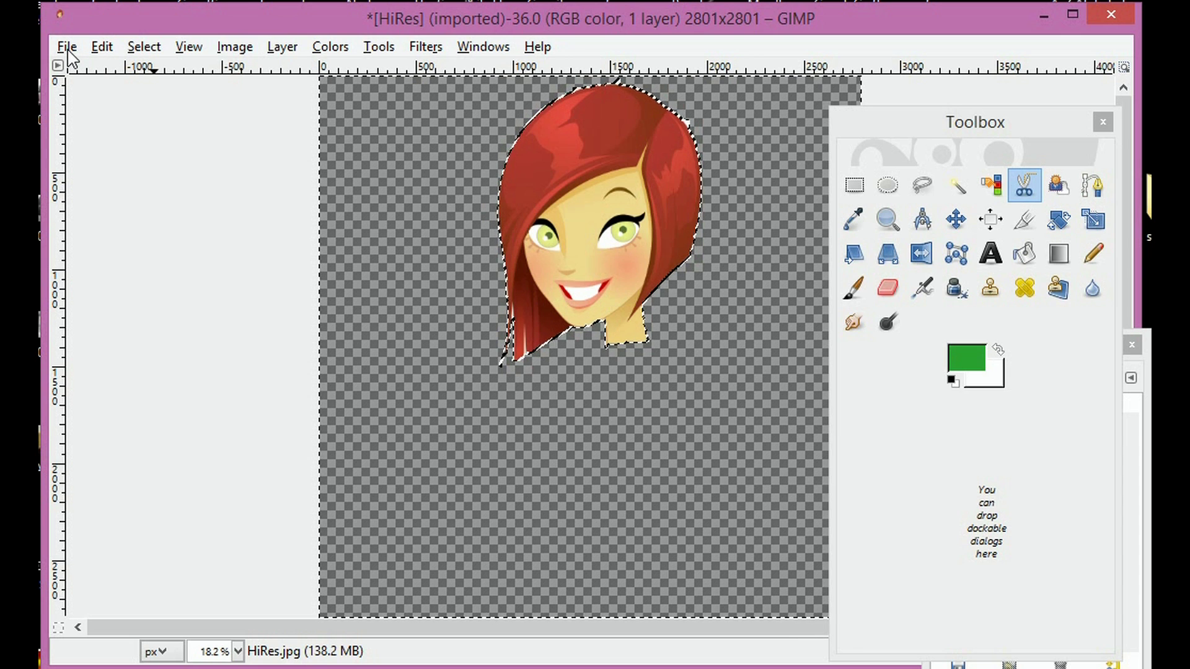
Step: Save the cut-out head as Melody.xcf in the Pictures folder
click(68, 48)
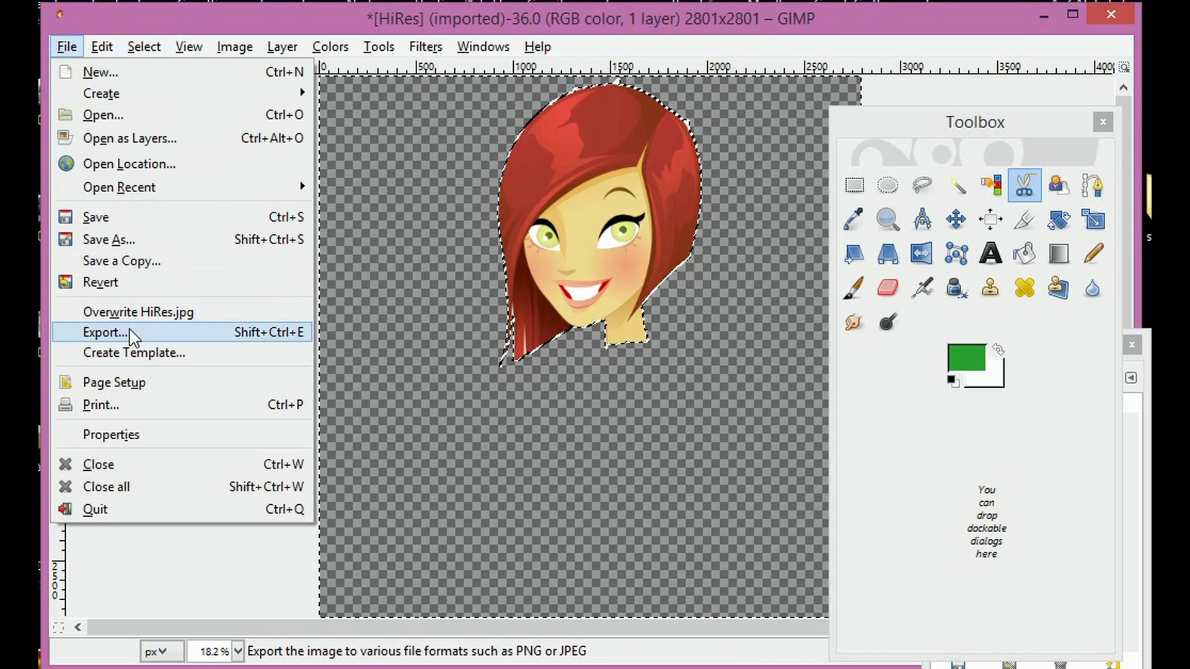
click(111, 216)
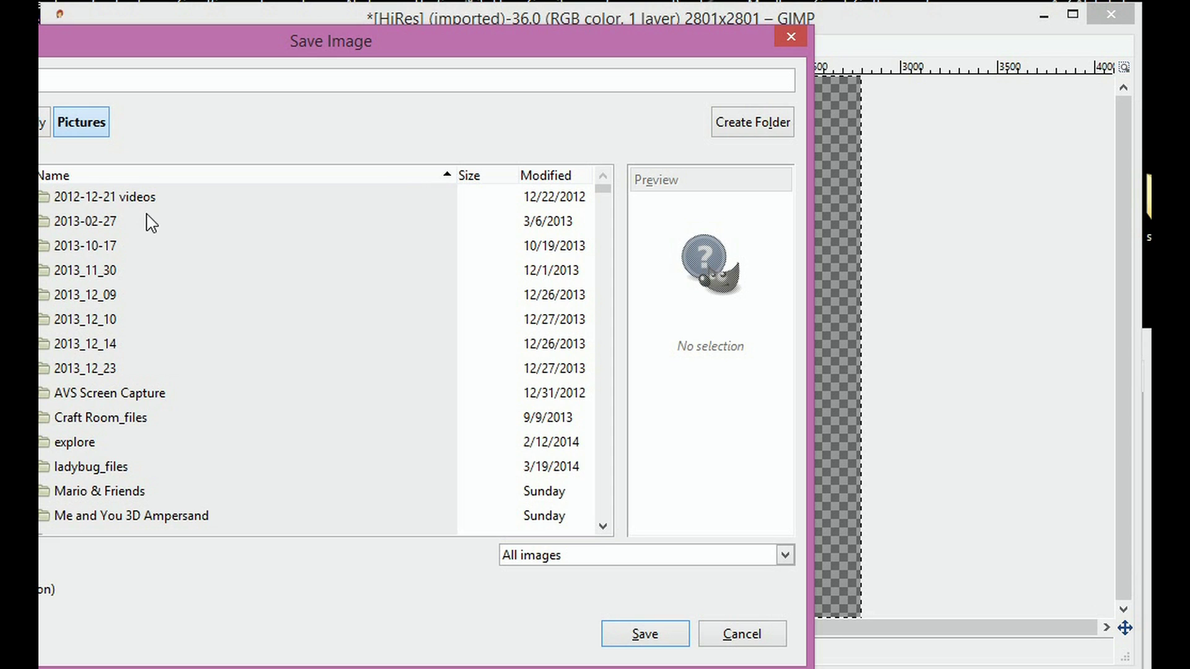
mouse_move(233, 43)
mouse_down()
mouse_move(270, 32)
mouse_move(255, 44)
mouse_up()
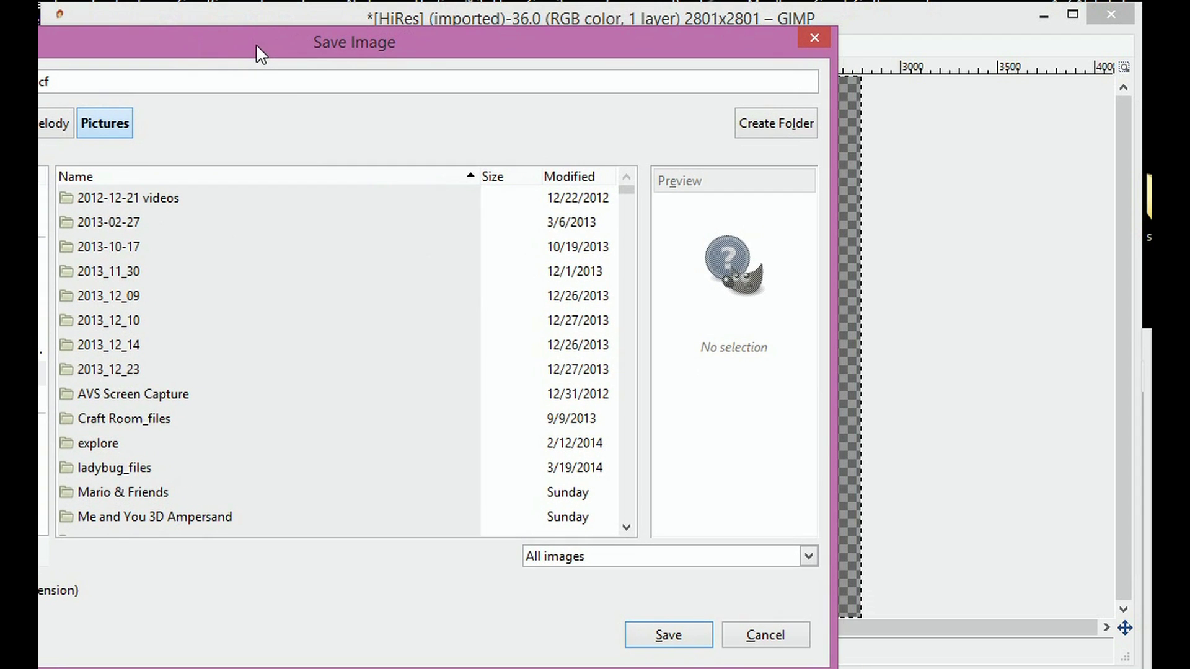
click(663, 636)
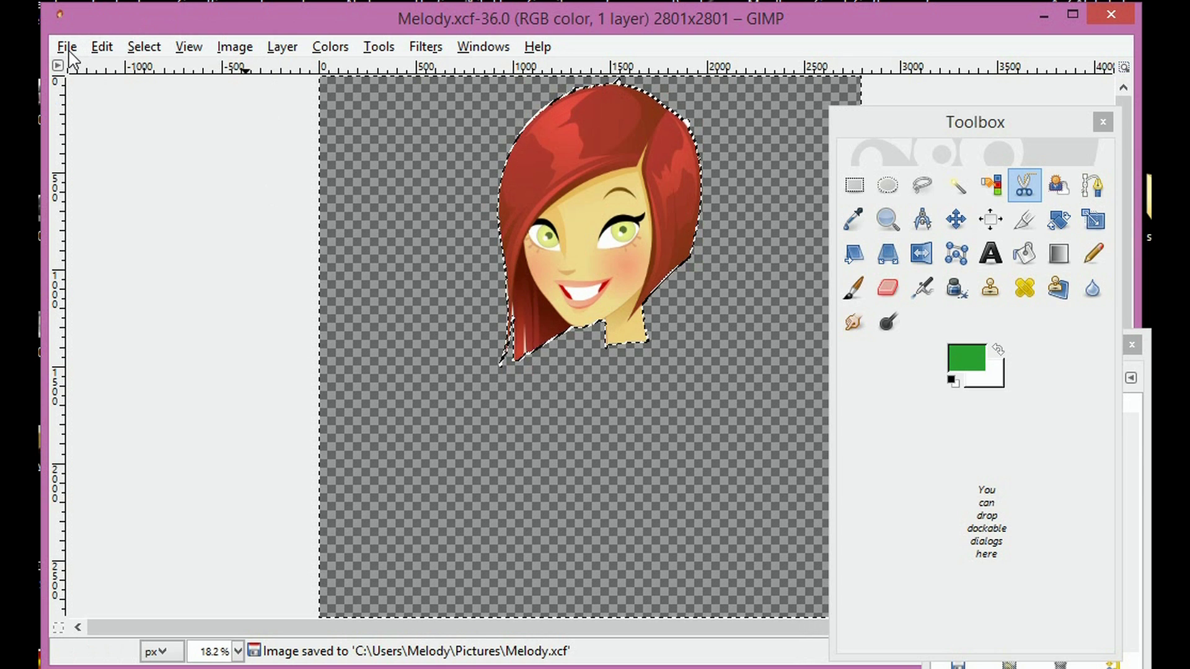
click(68, 49)
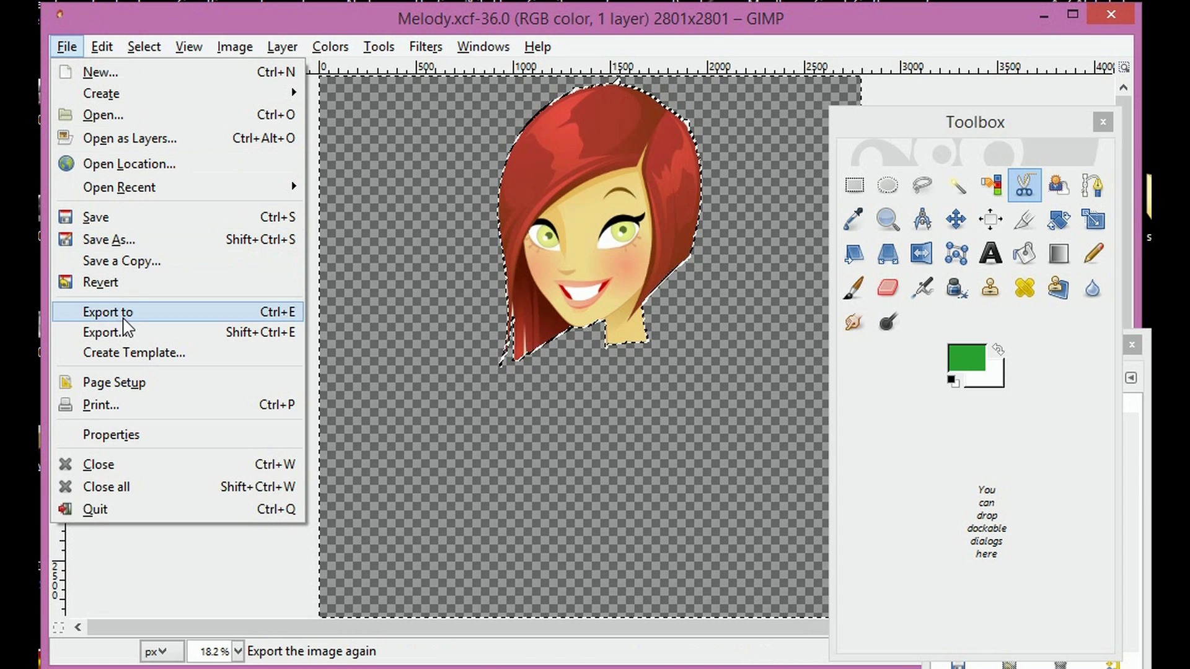
Step: Export the head as Melody.png in Pictures with the default PNG settings
click(124, 333)
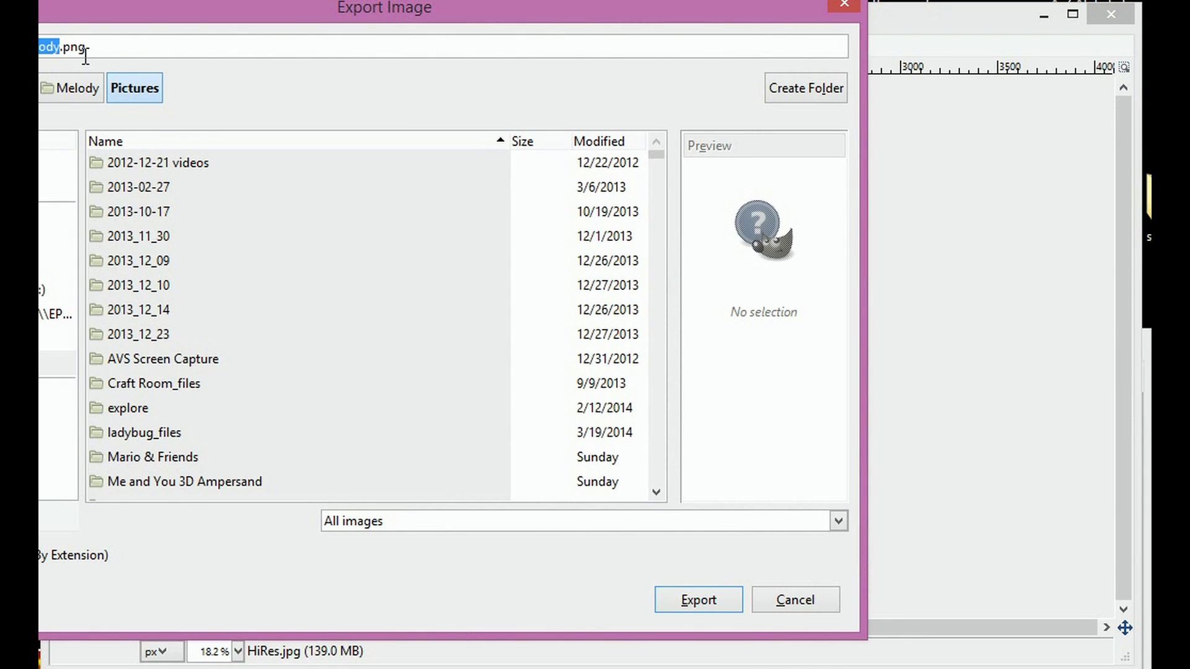
click(698, 601)
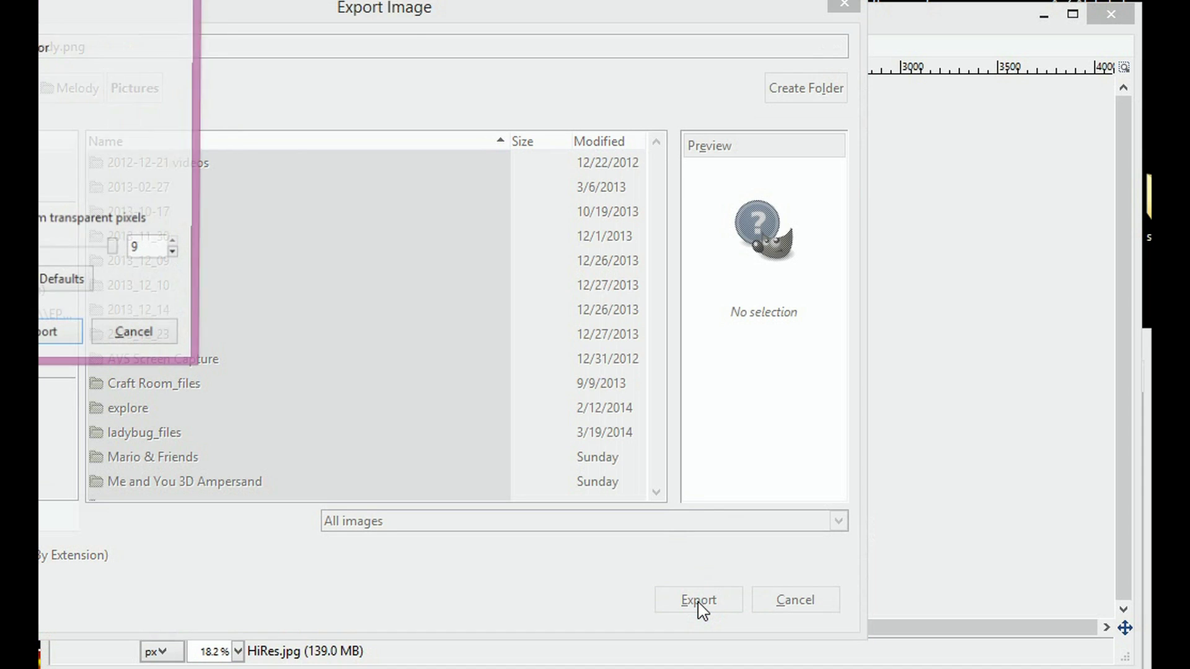
drag(97, 0, 271, 50)
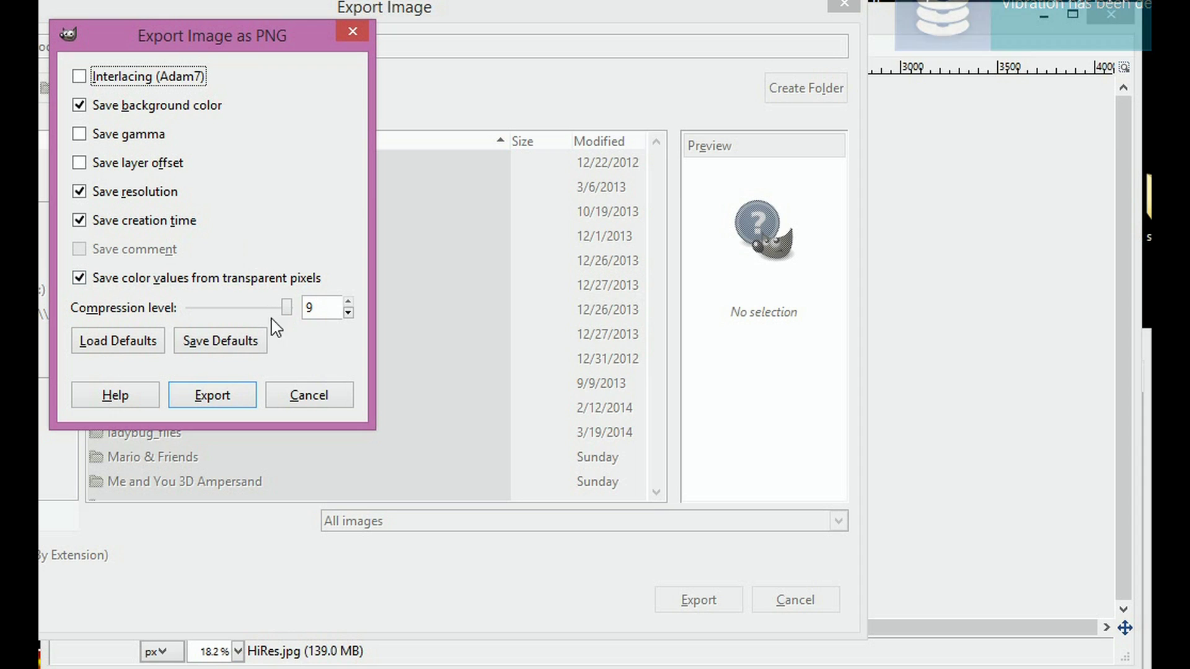
click(217, 403)
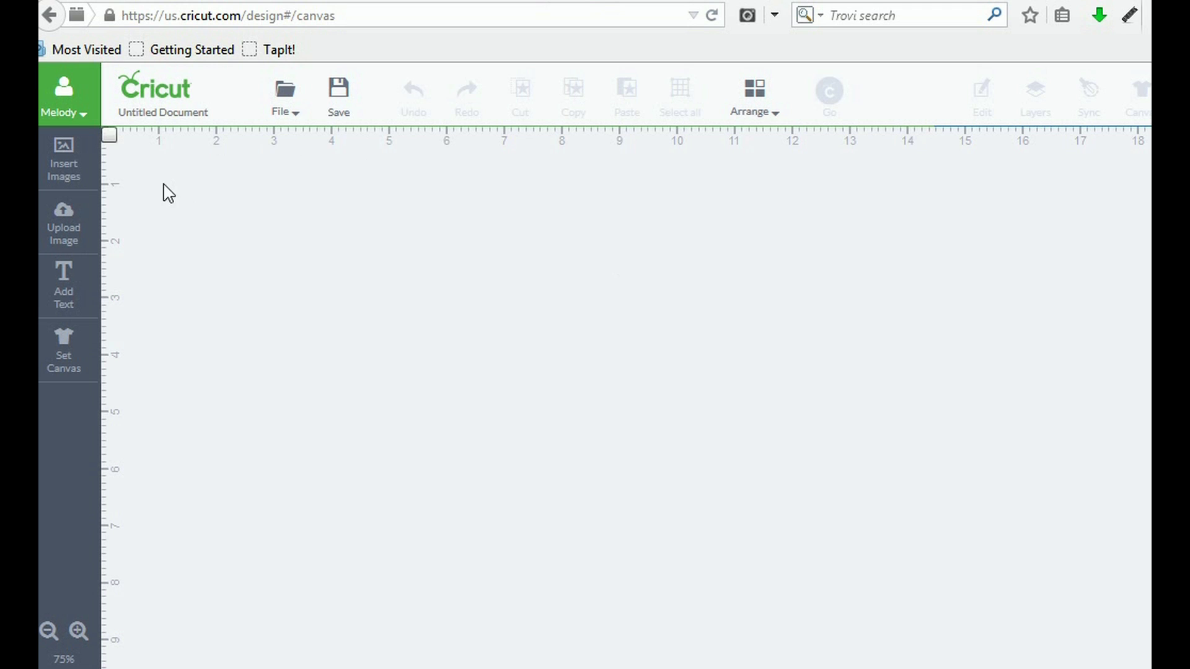
Step: Upload Melody.png to Cricut Design Space as a Simple image
click(73, 234)
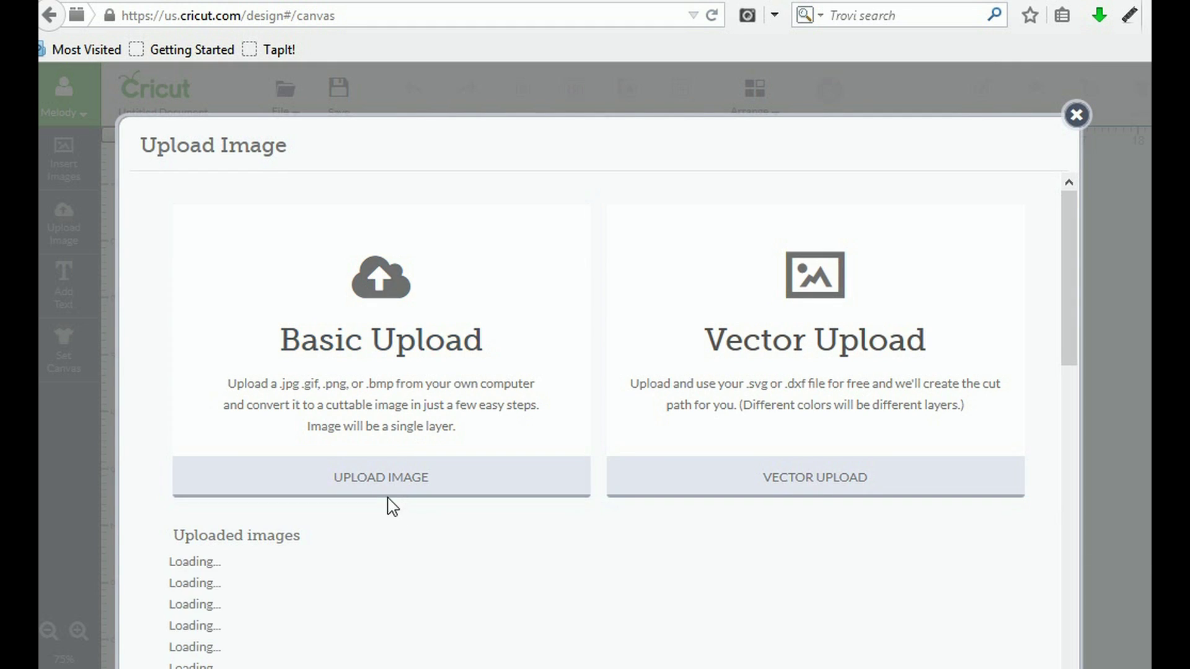
click(380, 484)
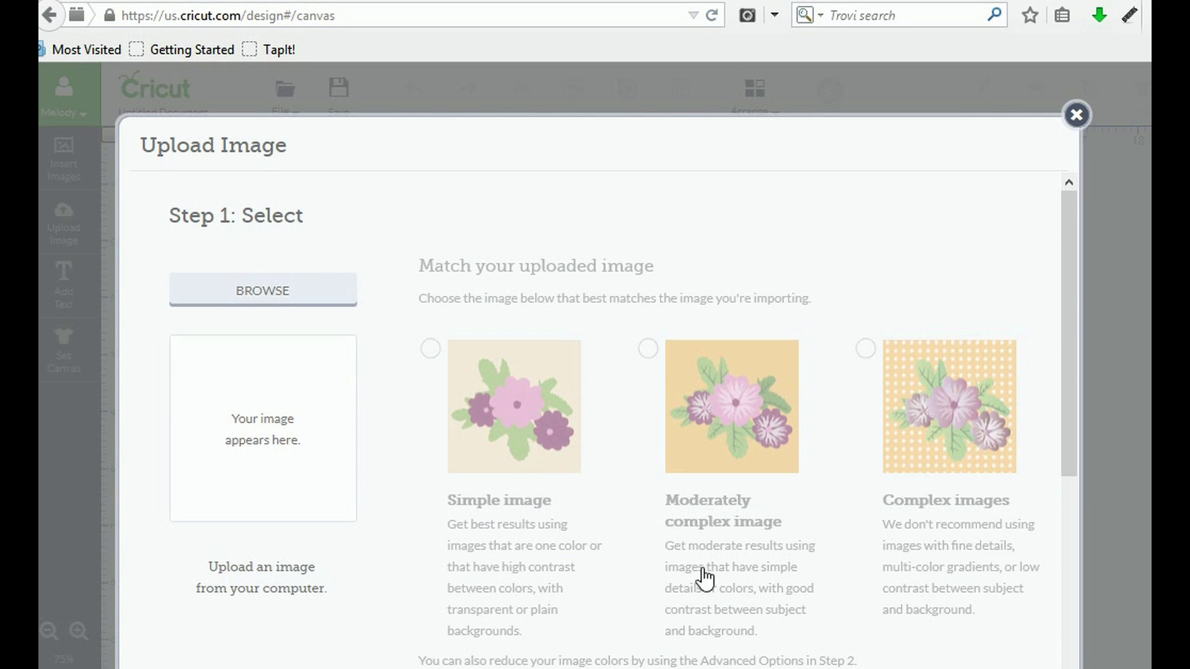
click(275, 295)
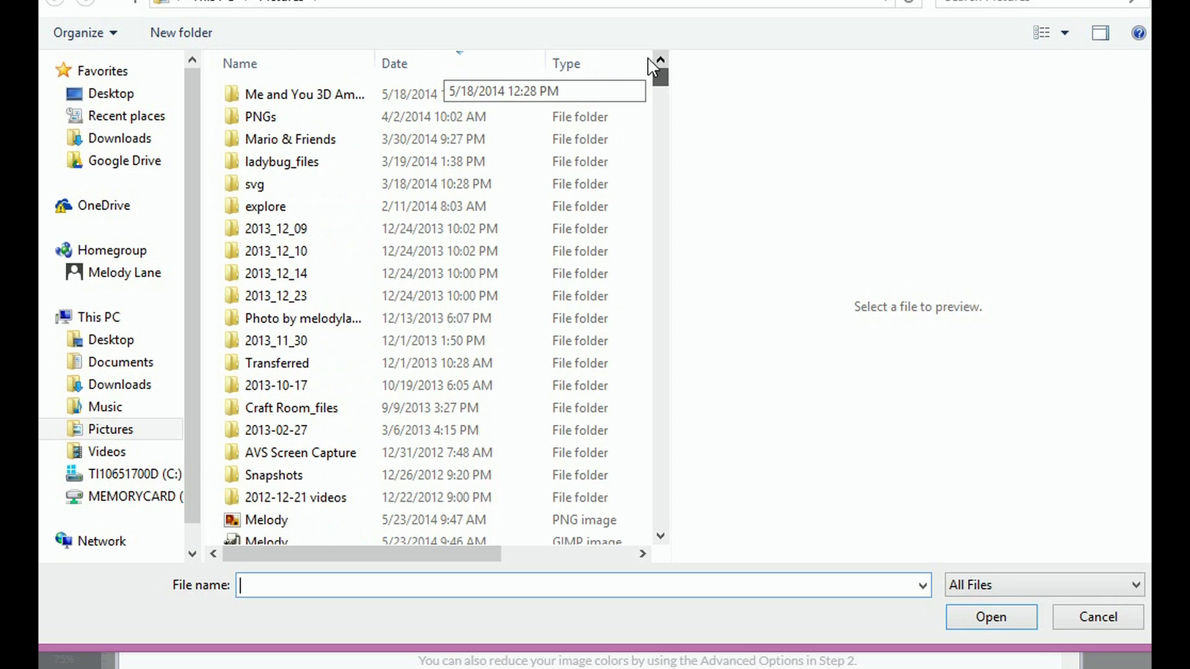
click(405, 520)
double_click(406, 520)
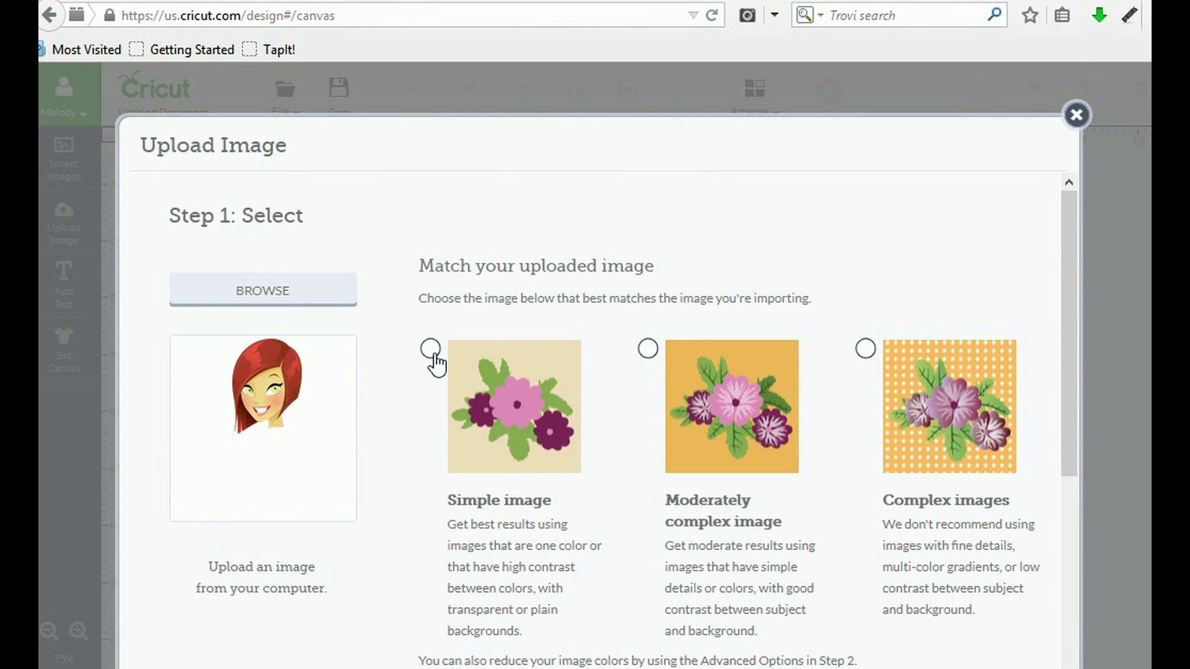
click(434, 355)
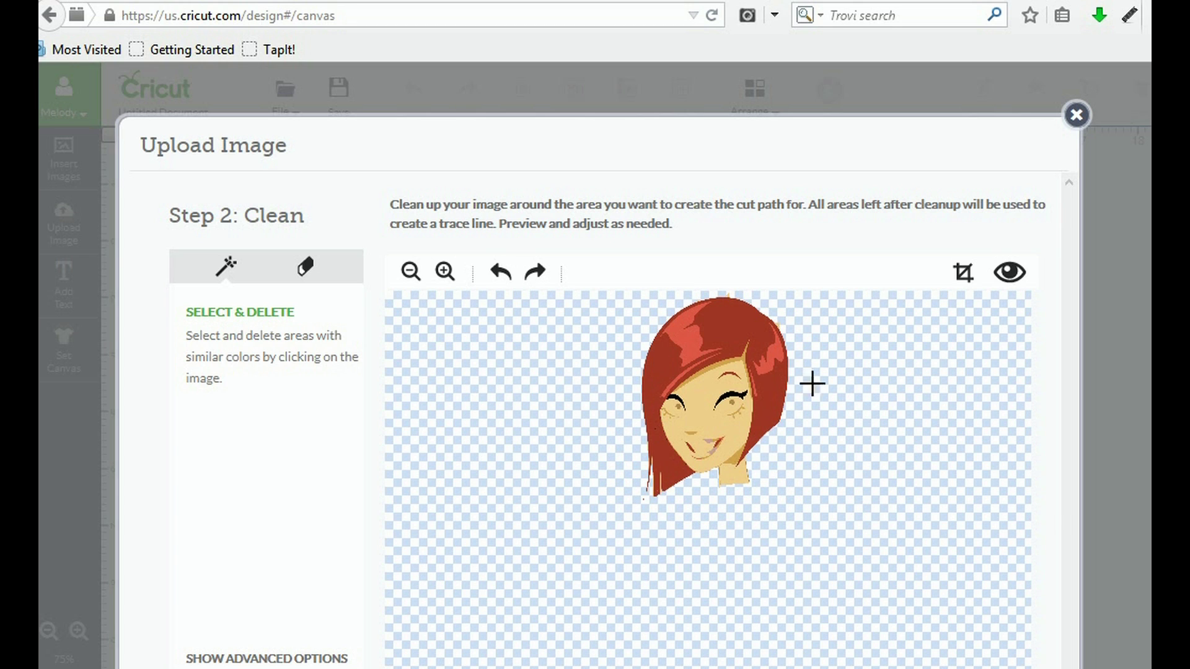
Step: Zoom in on the head and toggle the preview to show only its cut outline
click(1014, 277)
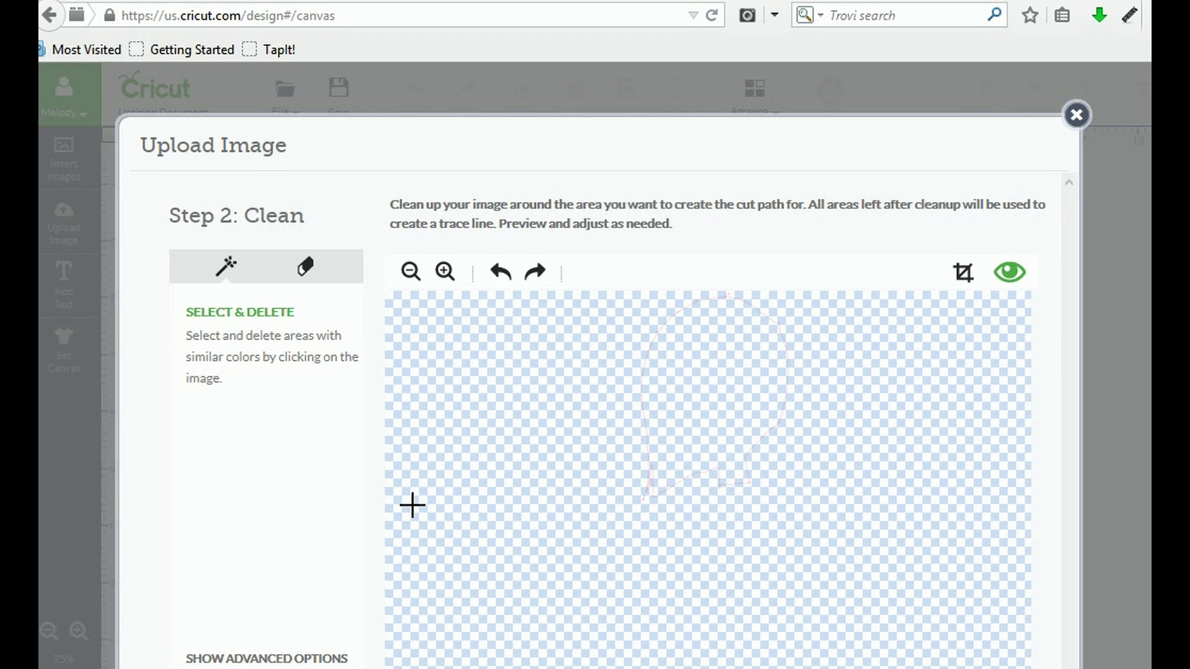
click(448, 274)
click(448, 275)
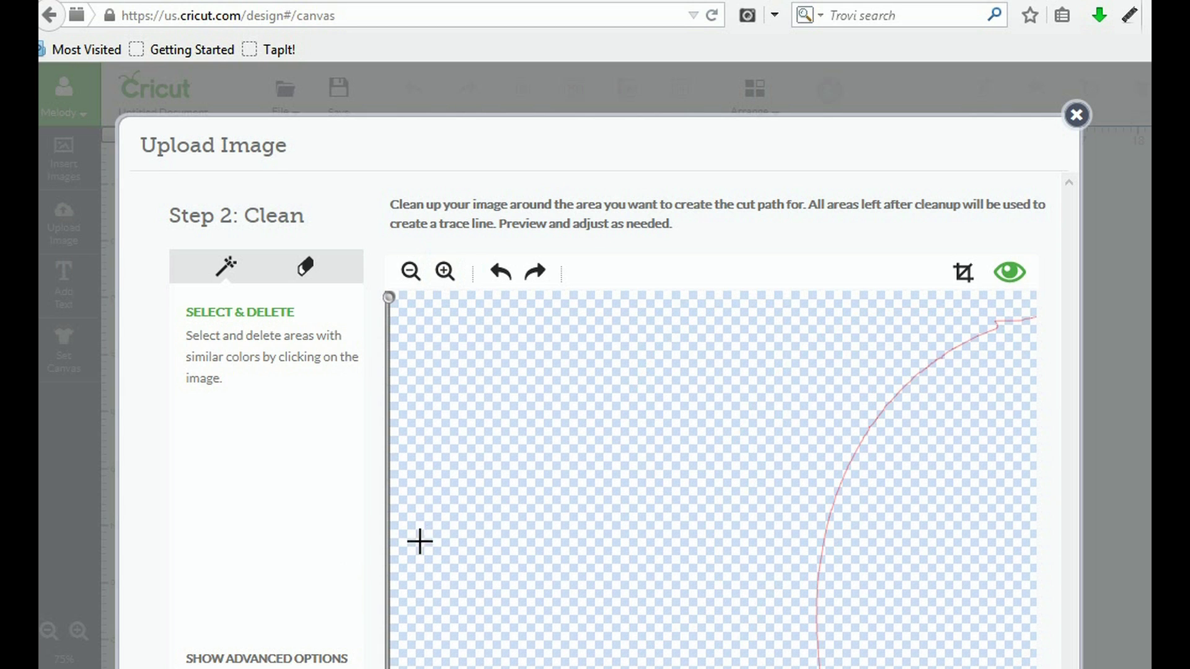
drag(393, 667, 784, 667)
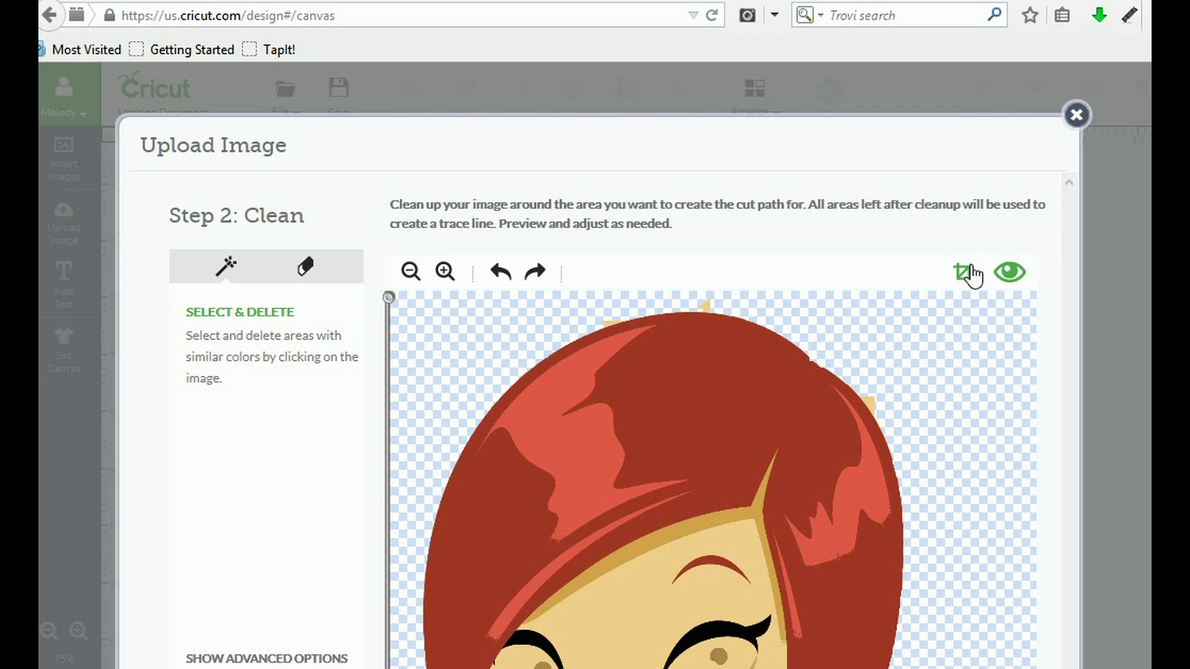
click(1009, 276)
click(1008, 279)
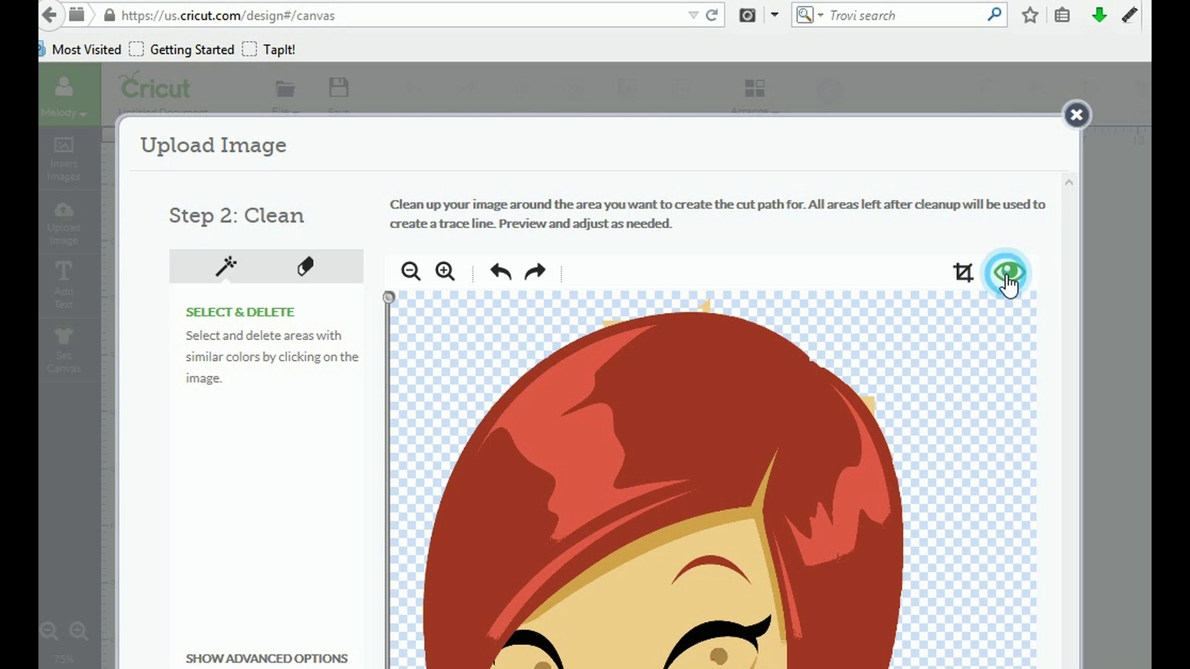
click(879, 416)
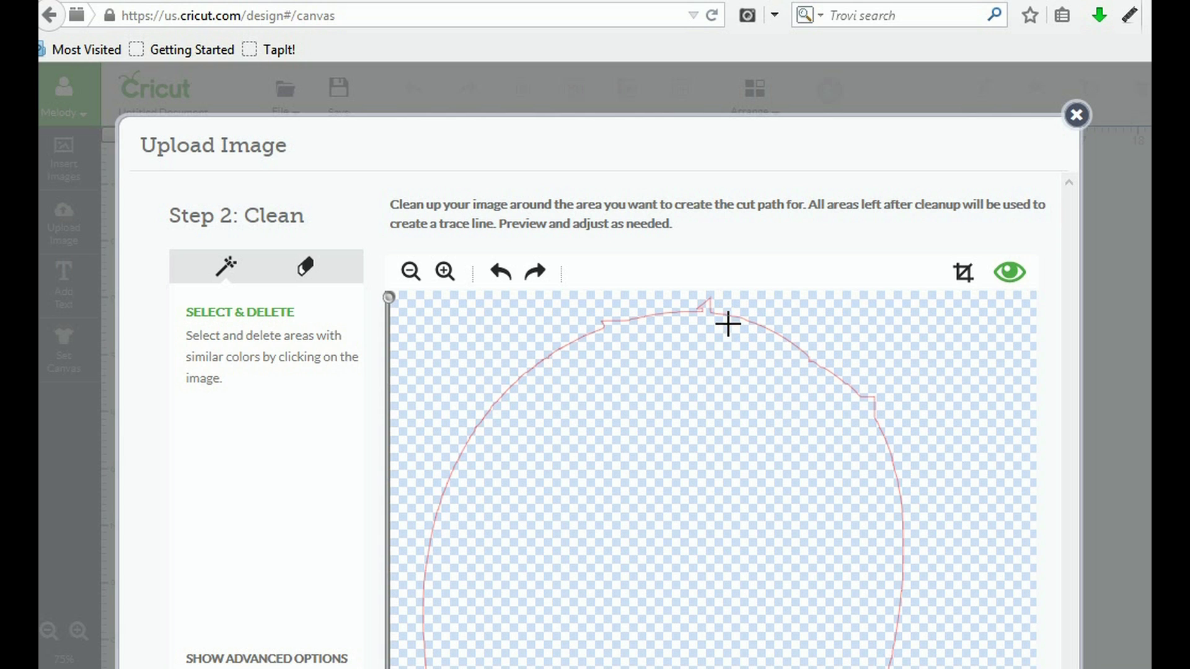
click(306, 266)
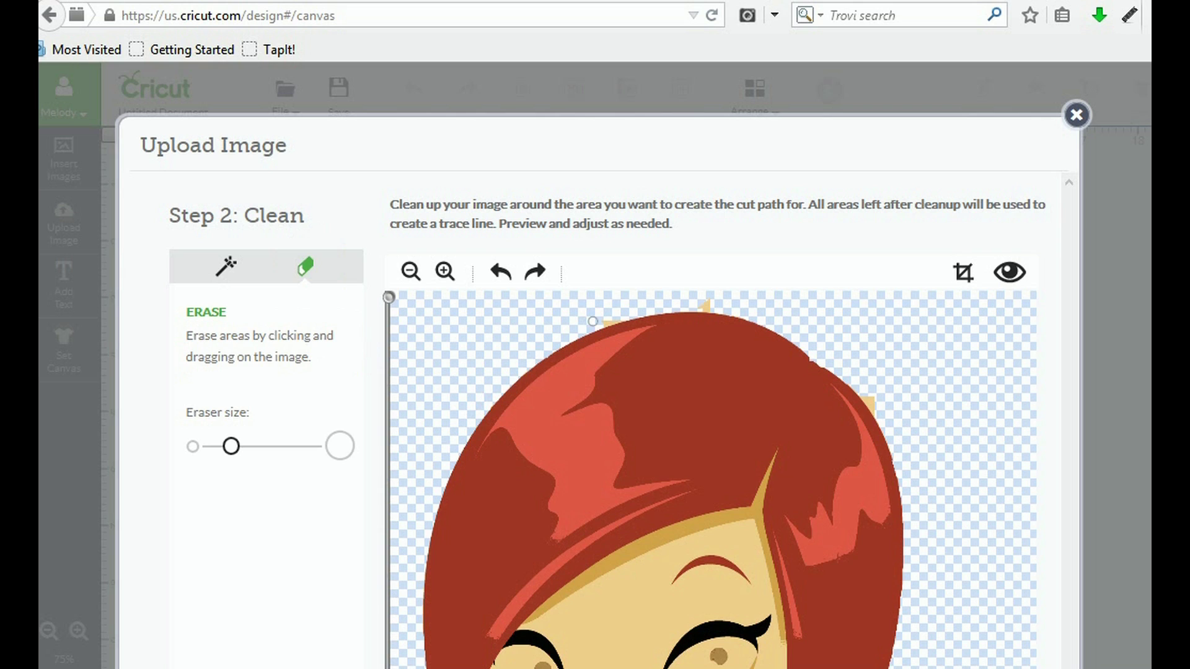
Step: Erase the tan specks along the hair's top edge, undoing one misplaced stroke
click(599, 323)
click(696, 303)
click(501, 270)
click(695, 303)
click(716, 303)
click(696, 307)
Step: Erase the remaining specks on the hair's right edge and below the neck
click(752, 312)
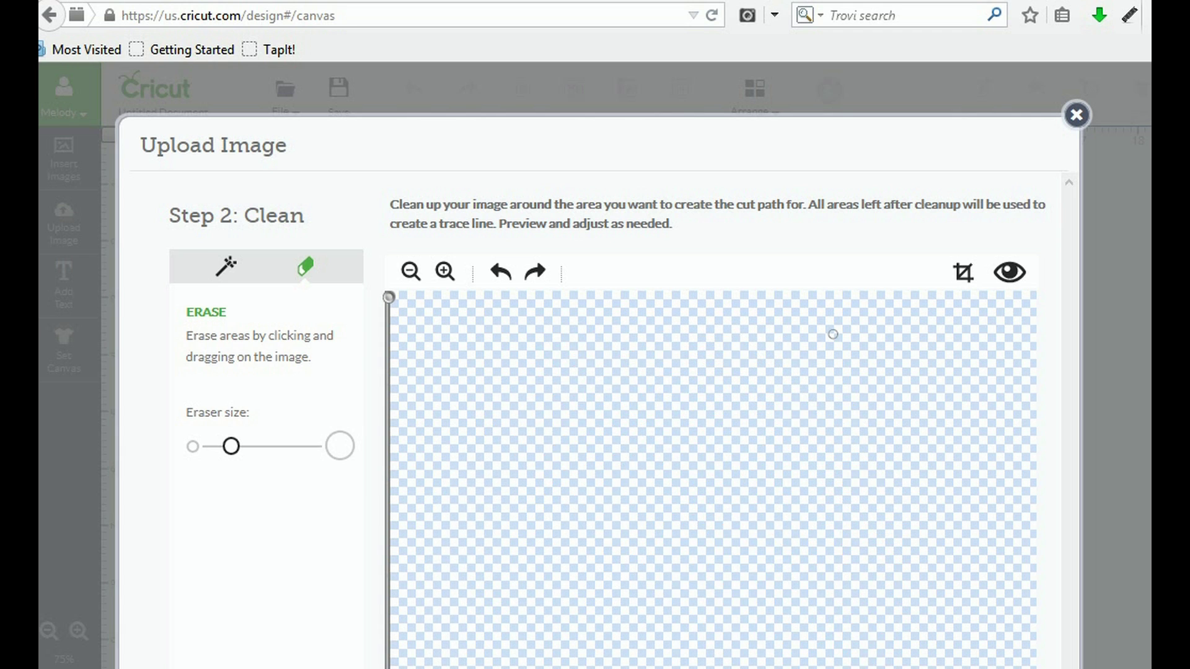
click(863, 391)
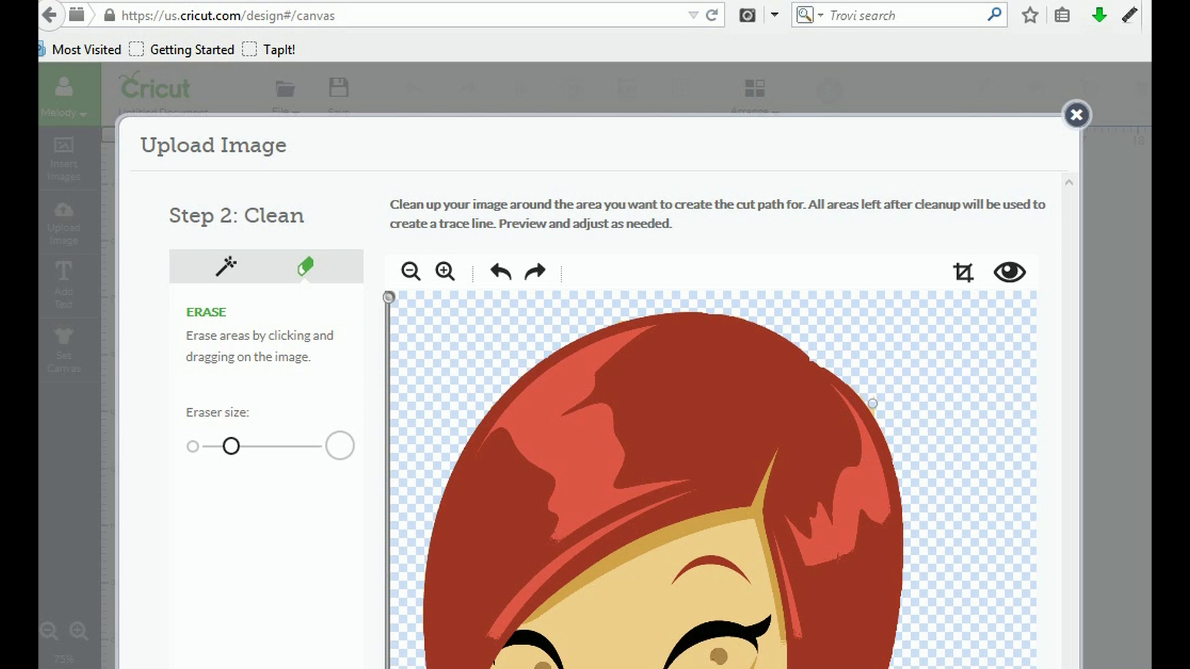
click(837, 355)
click(855, 379)
drag(390, 300, 389, 499)
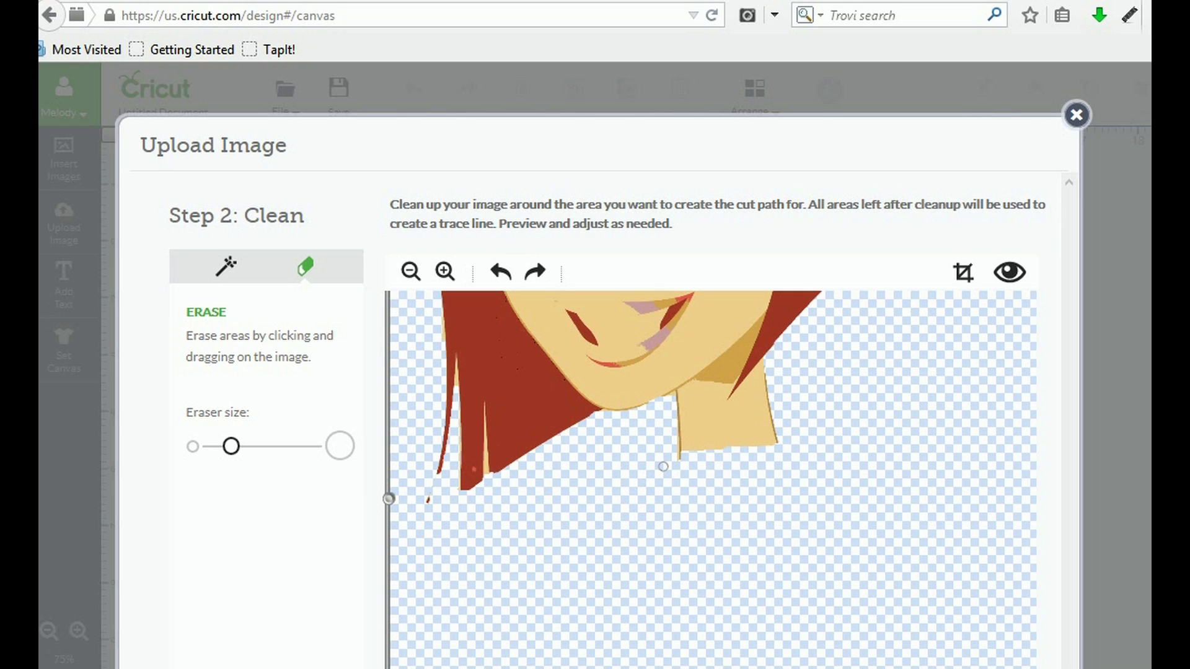
click(680, 458)
click(229, 270)
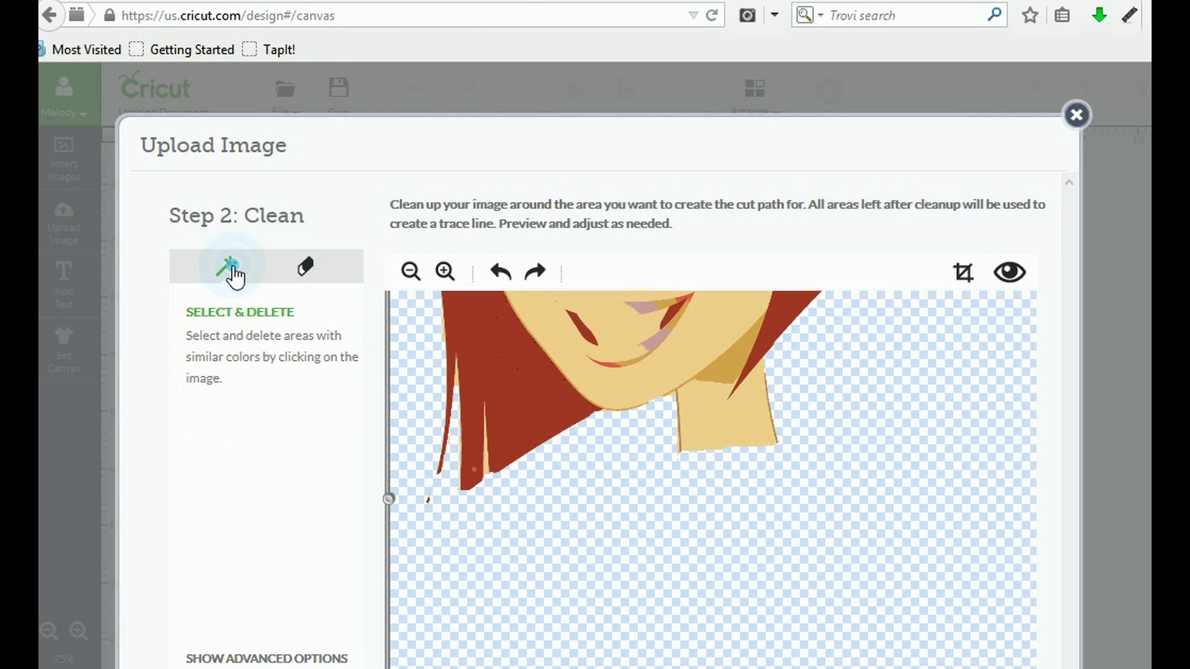
Step: Reduce the head image to 2 colours using the advanced options
click(273, 659)
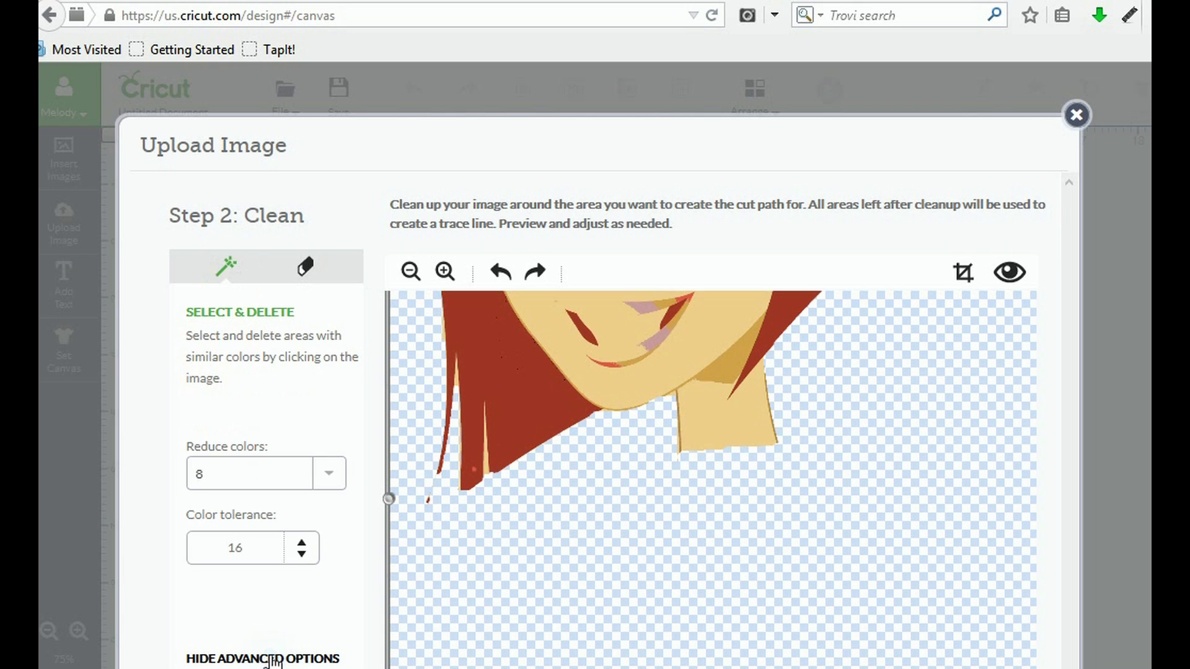
click(332, 482)
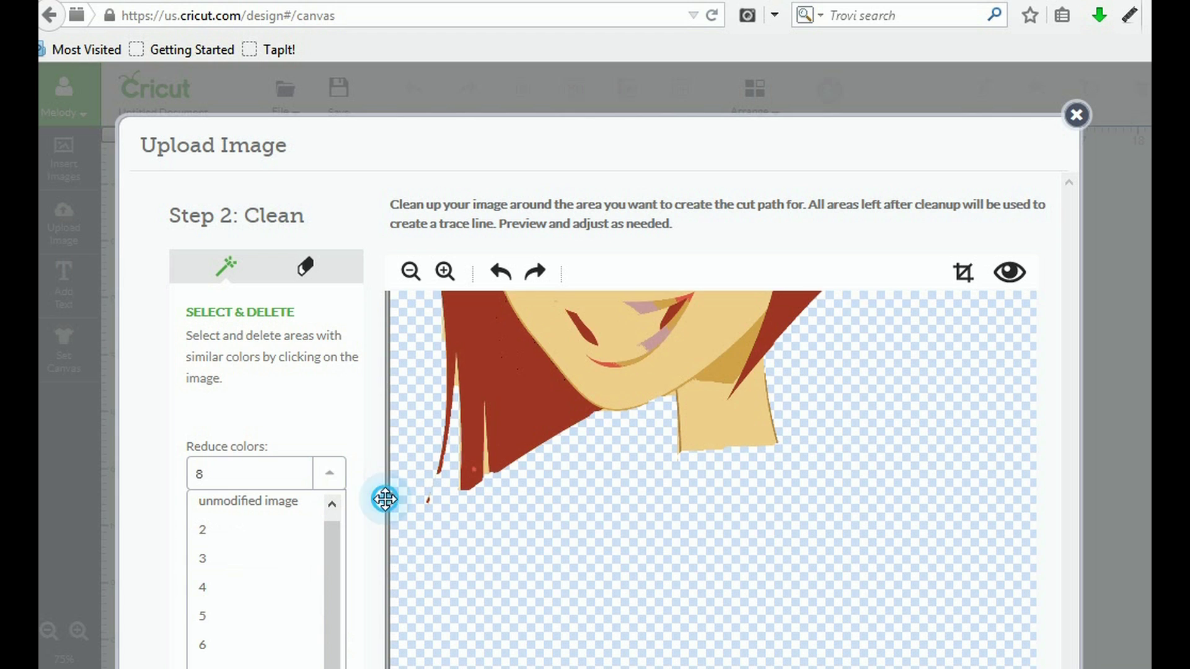
drag(388, 498, 389, 417)
click(332, 504)
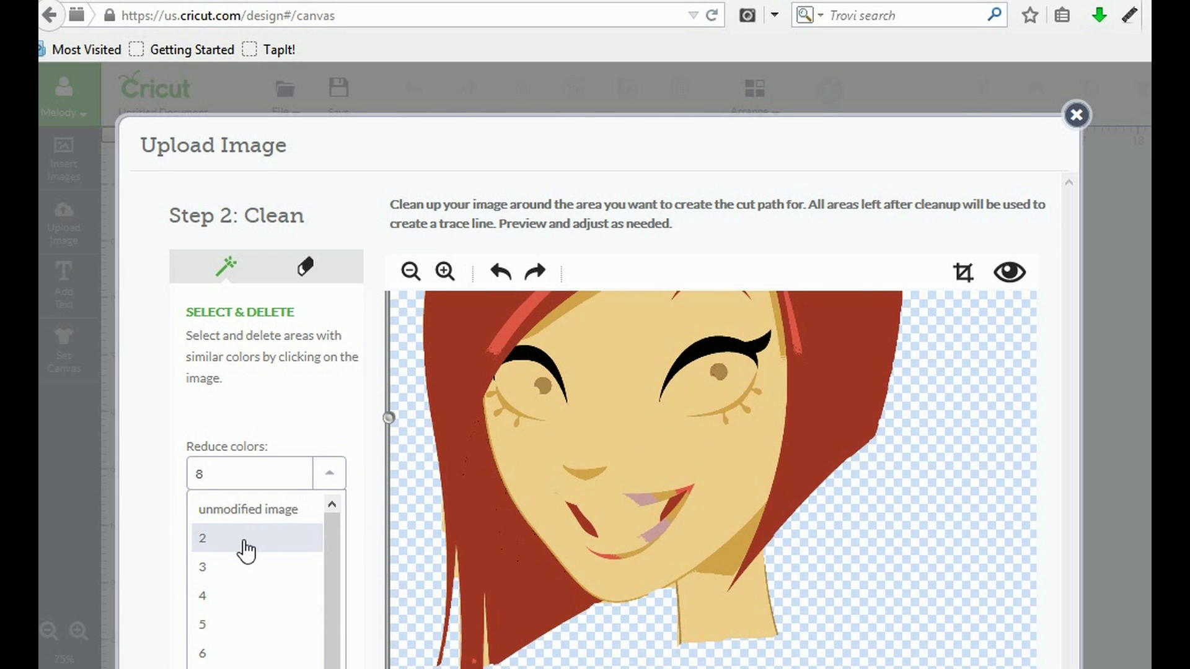
click(245, 544)
click(224, 545)
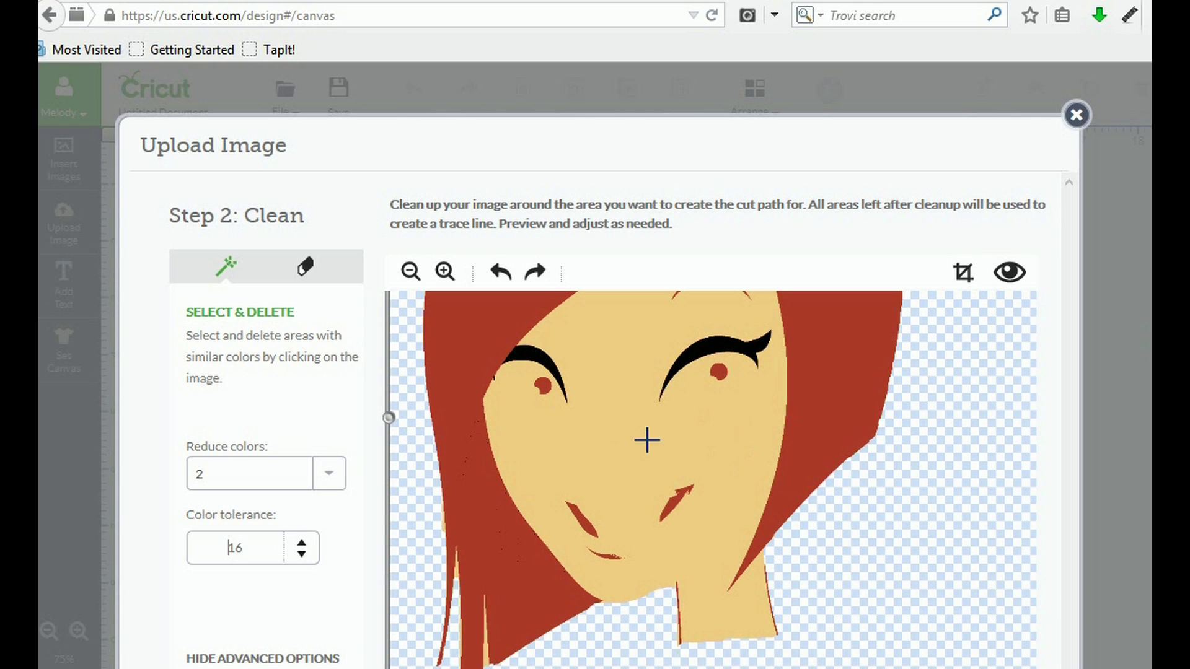
Step: Delete the red hair areas from the image with Select & Delete
click(833, 428)
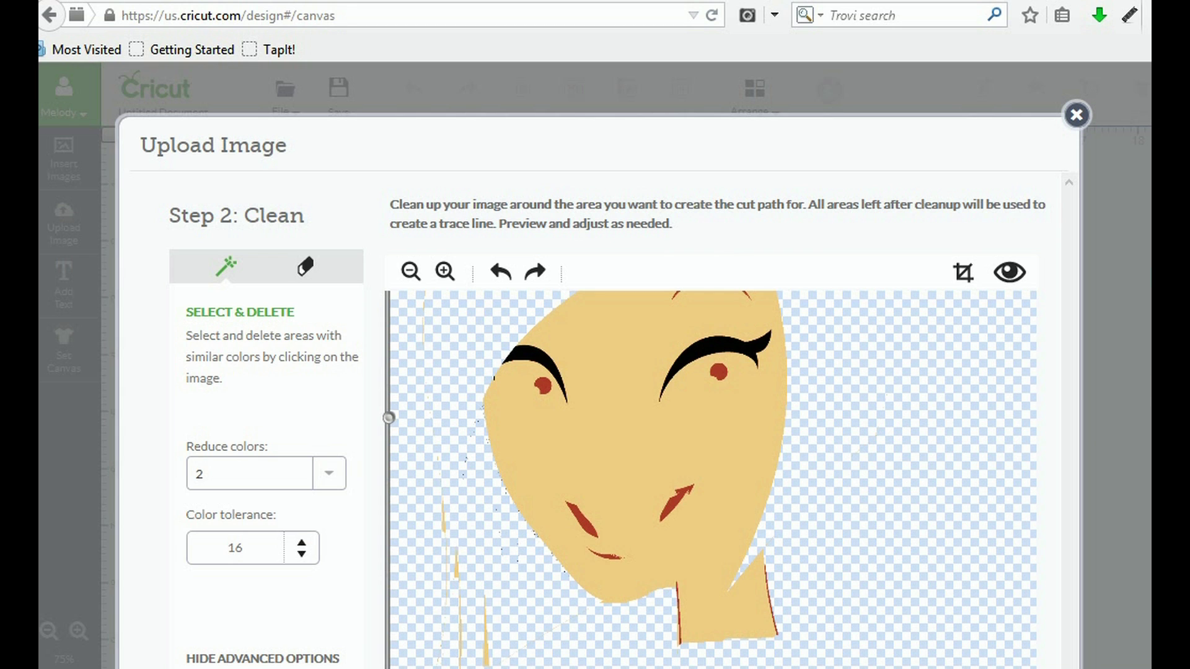
mouse_move(388, 418)
mouse_down()
mouse_move(388, 345)
mouse_move(388, 411)
mouse_up()
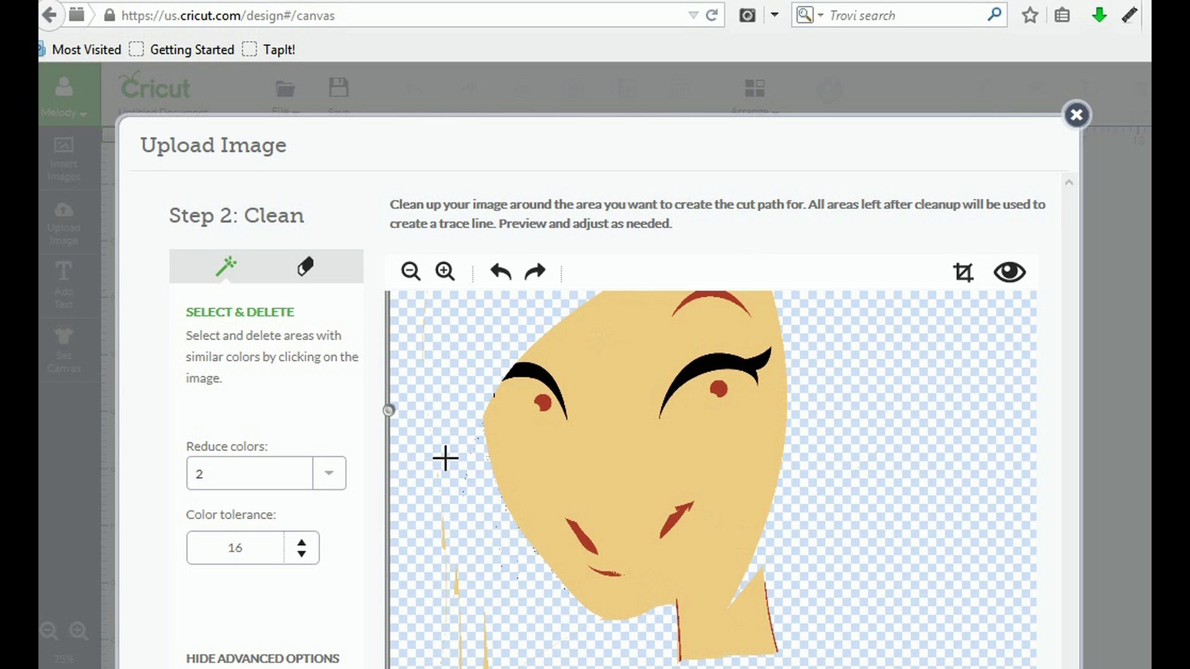
mouse_move(390, 408)
mouse_down()
mouse_move(390, 340)
mouse_move(386, 430)
mouse_move(388, 340)
mouse_move(381, 411)
mouse_move(399, 441)
mouse_move(405, 407)
mouse_up()
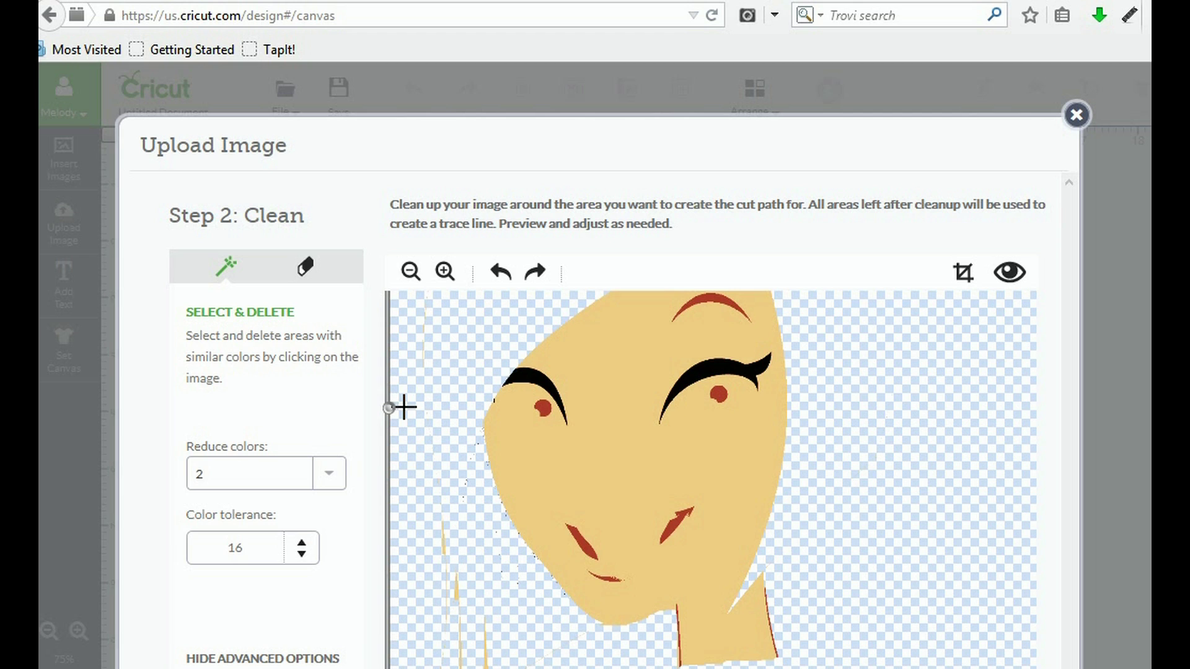
Step: Undo the hair deletion and proceed to the upload's save step, starting the tags
click(500, 273)
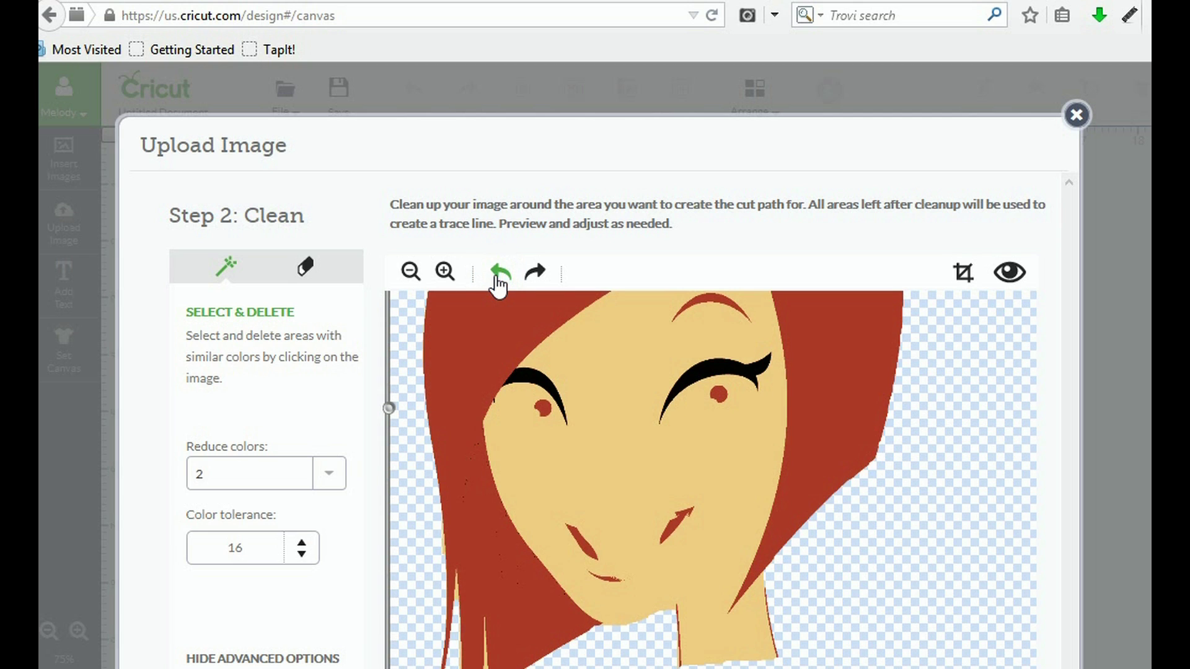
click(329, 473)
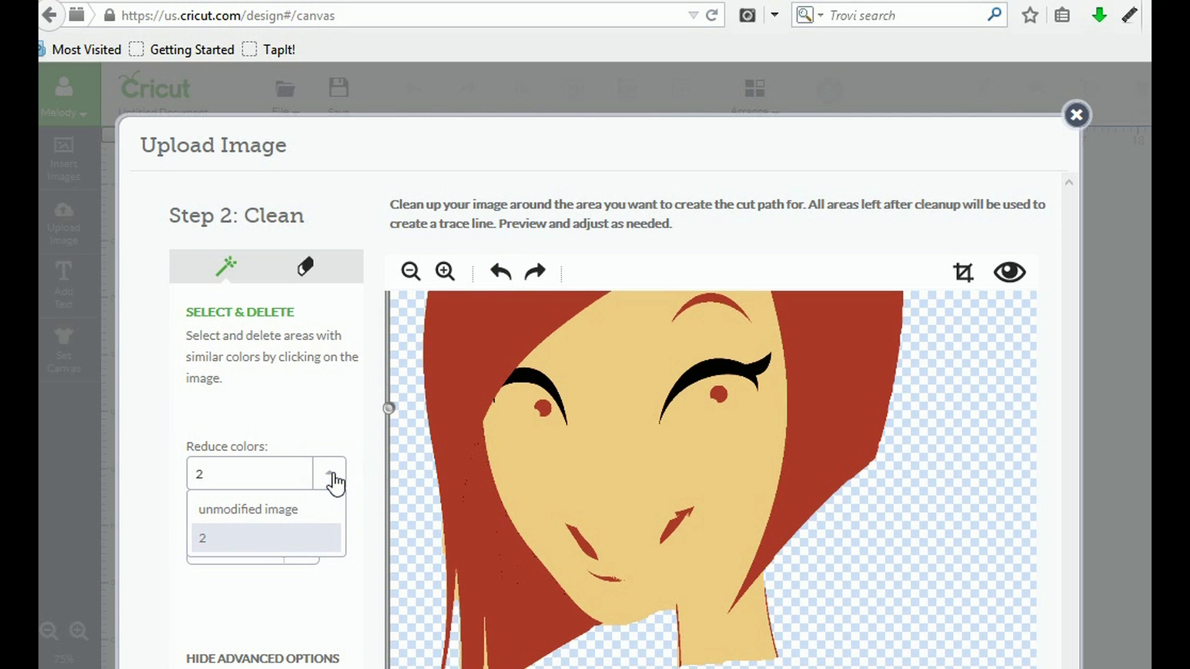
drag(389, 405, 391, 494)
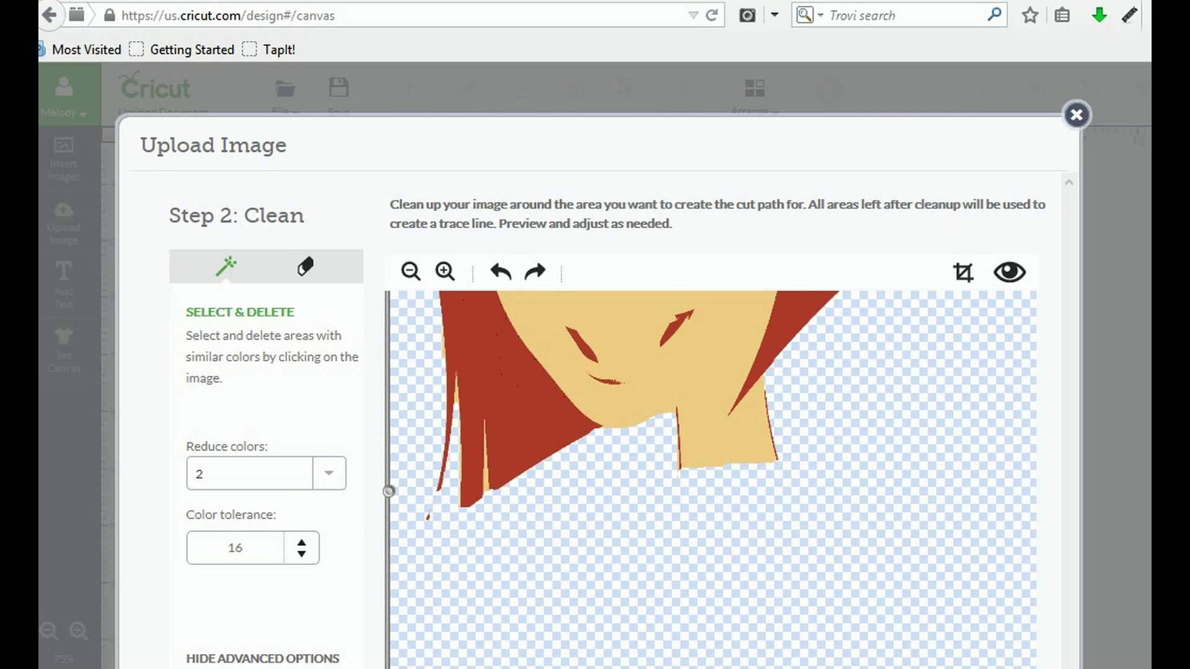
click(834, 666)
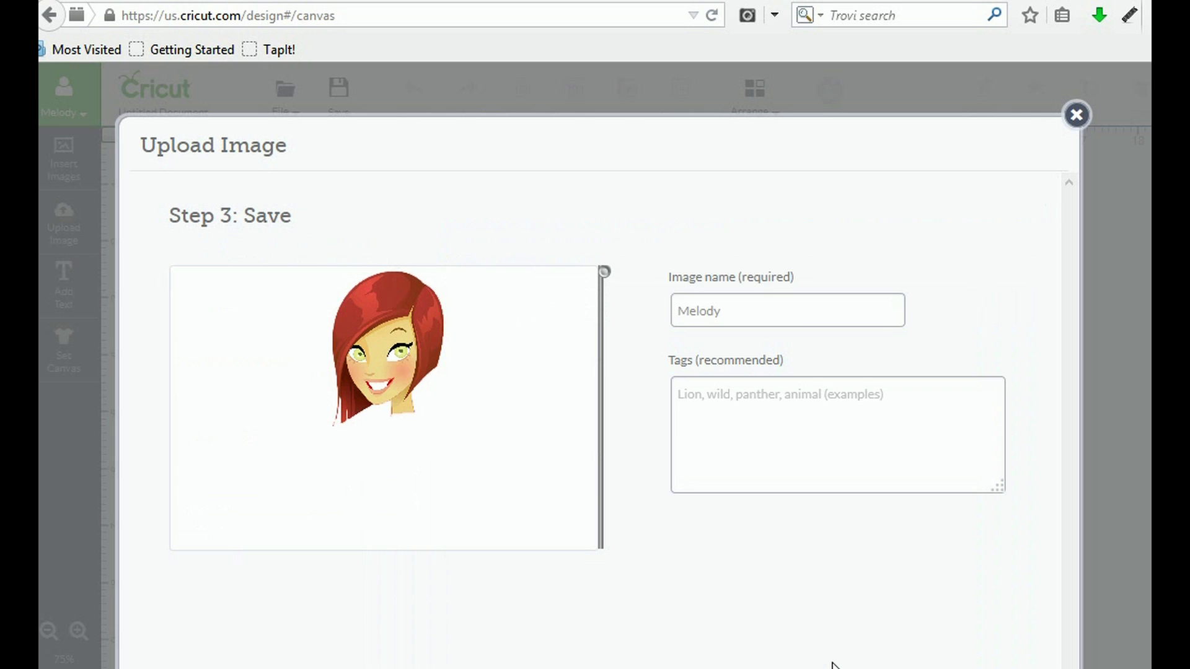
click(711, 426)
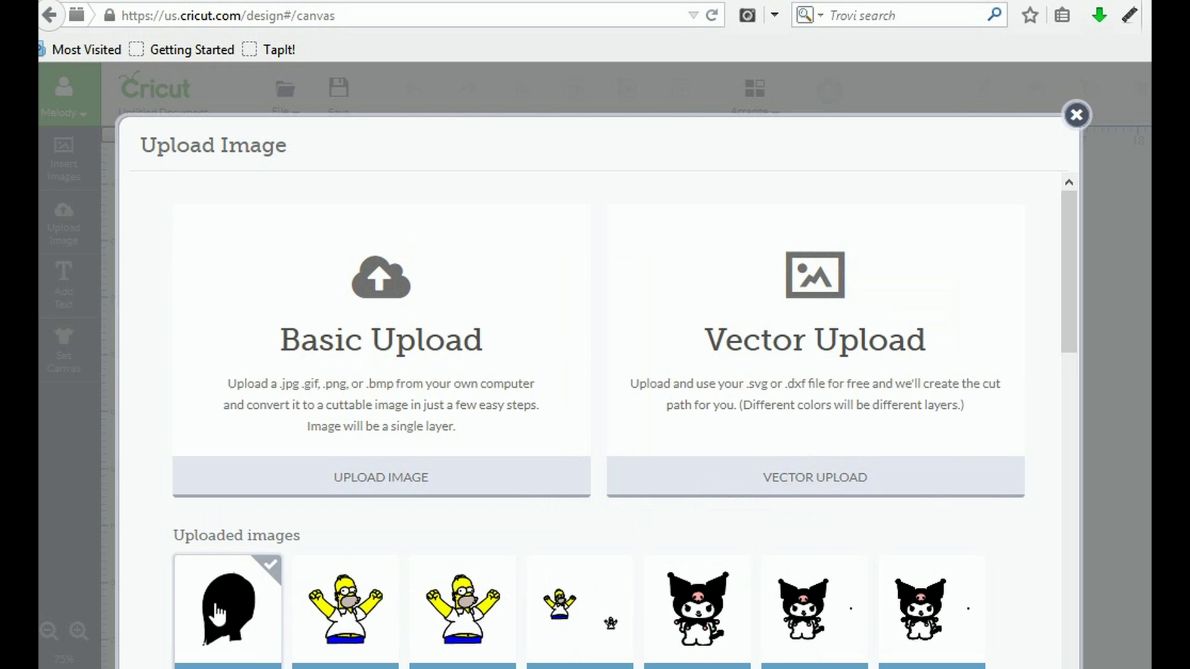
Step: Select the new head silhouette from the uploads and insert it onto the canvas
mouse_move(221, 626)
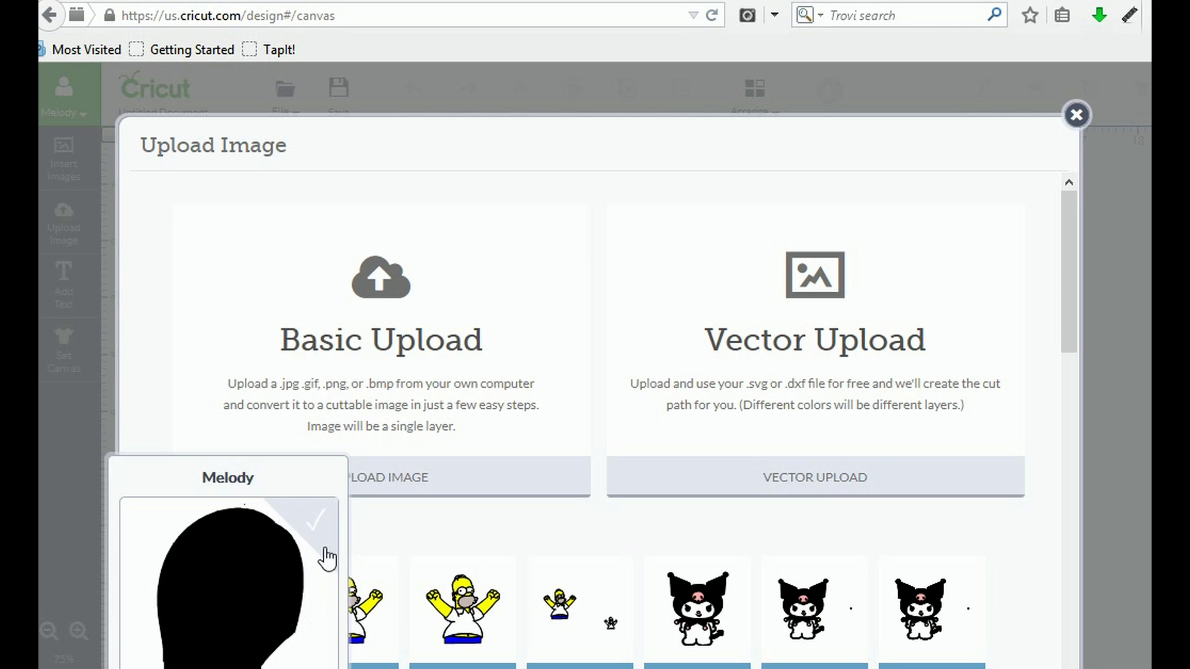
click(279, 561)
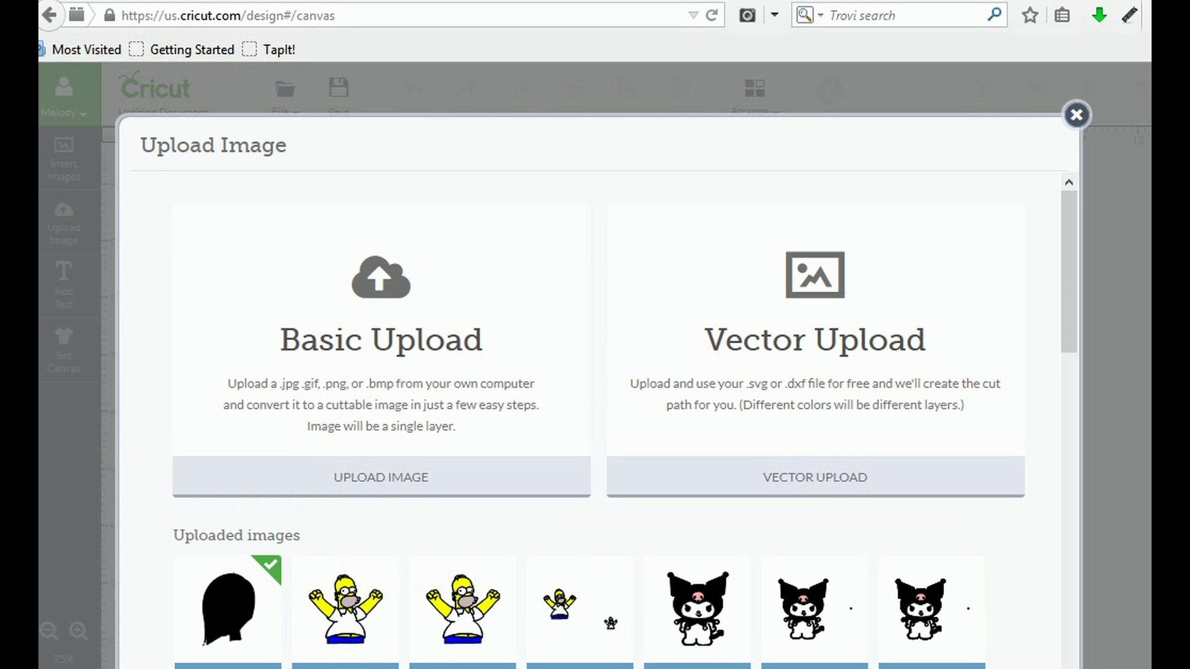
scroll(598, 397, down, 1)
click(996, 659)
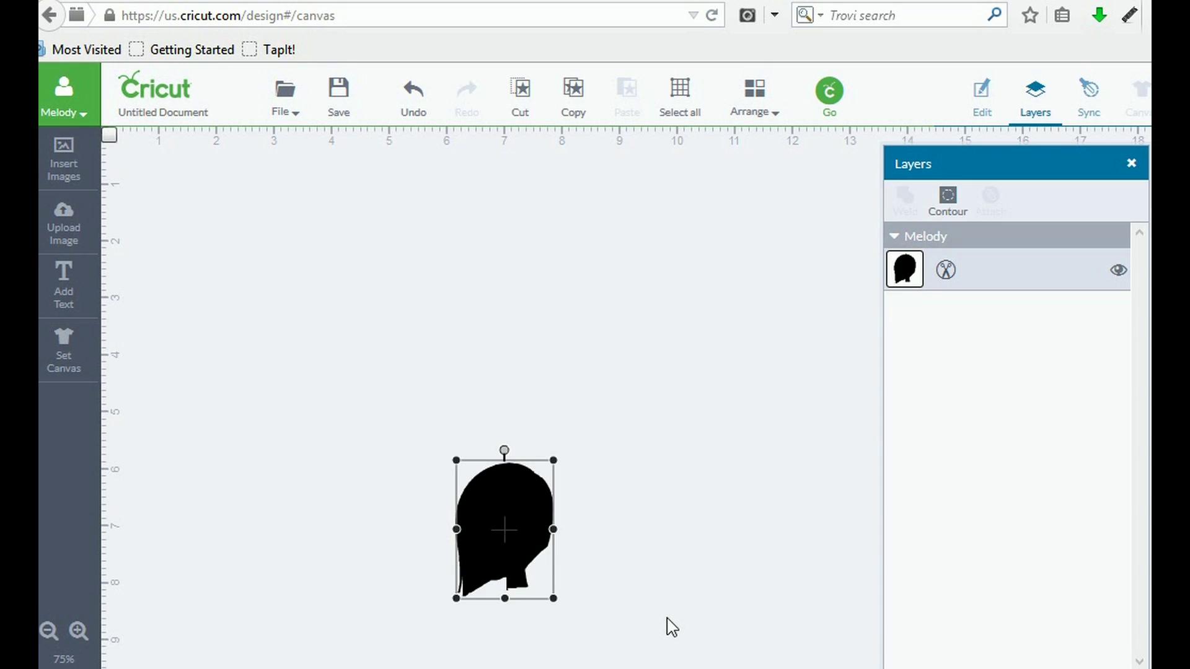
Step: Move the silhouette up and left and colour it Very Berry red
drag(502, 486, 477, 400)
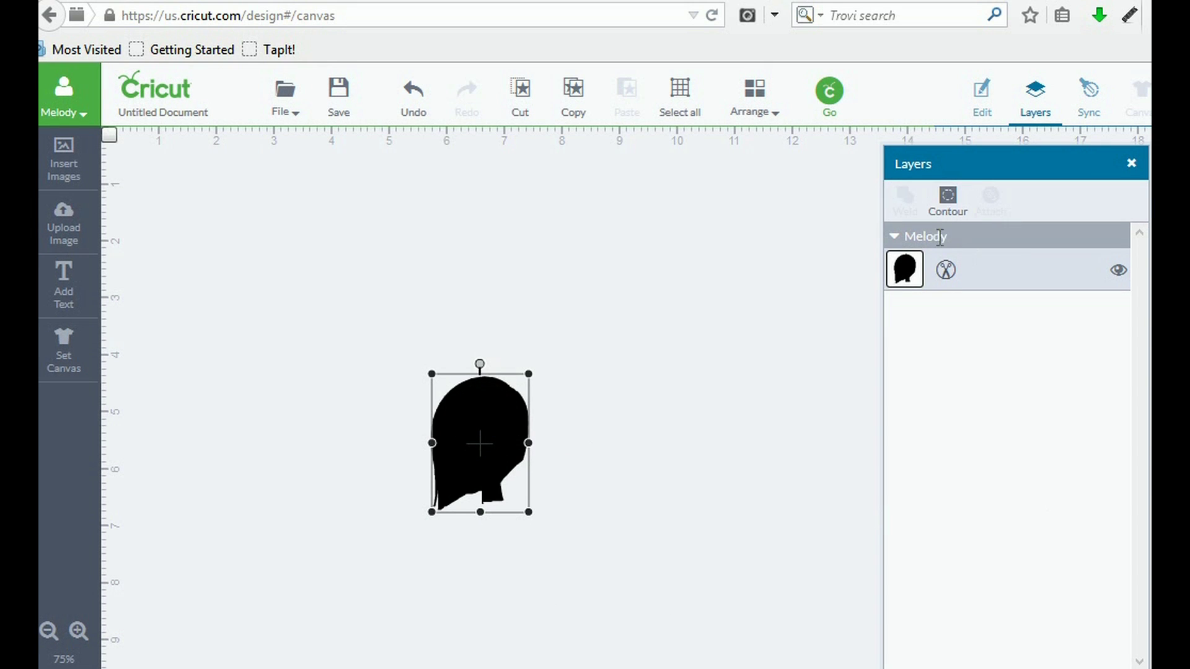
click(914, 278)
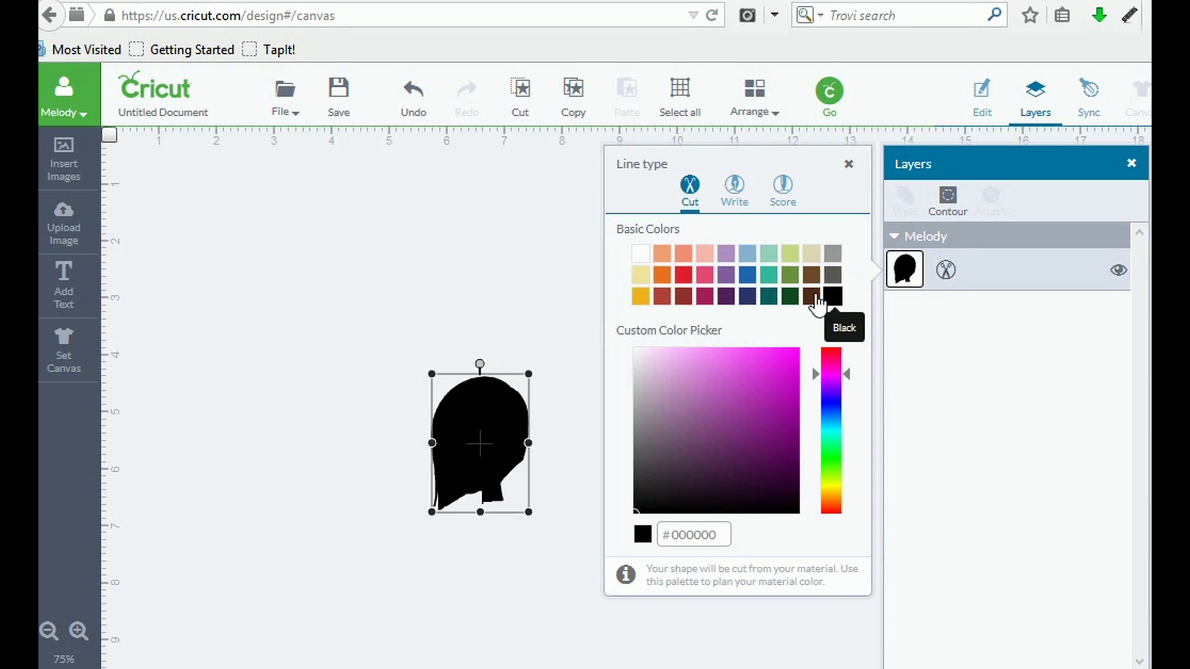
click(681, 286)
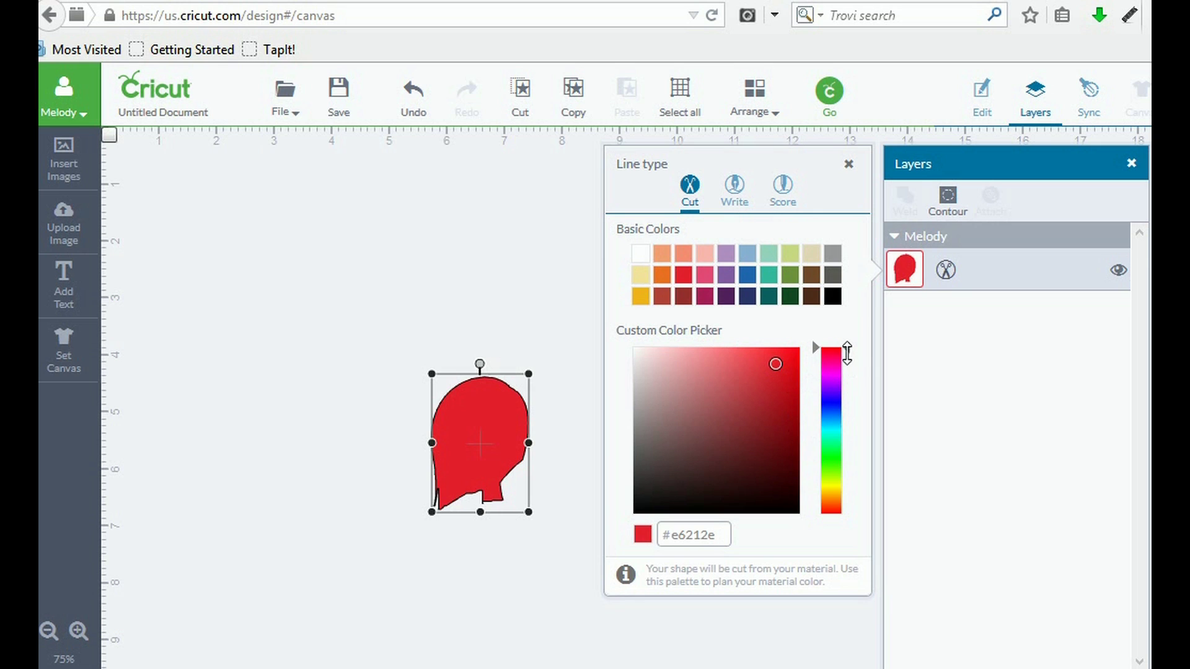
Step: Fine-tune the silhouette's red to #d1280a, then deselect it
drag(846, 353, 849, 514)
click(851, 512)
click(852, 512)
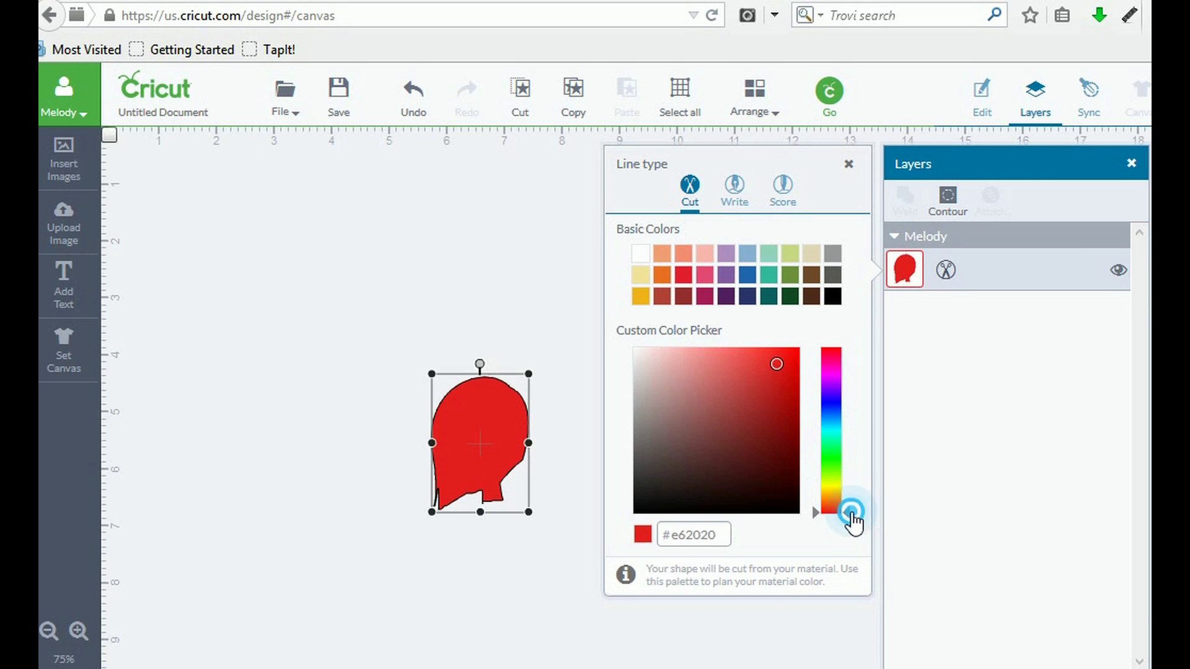
click(817, 503)
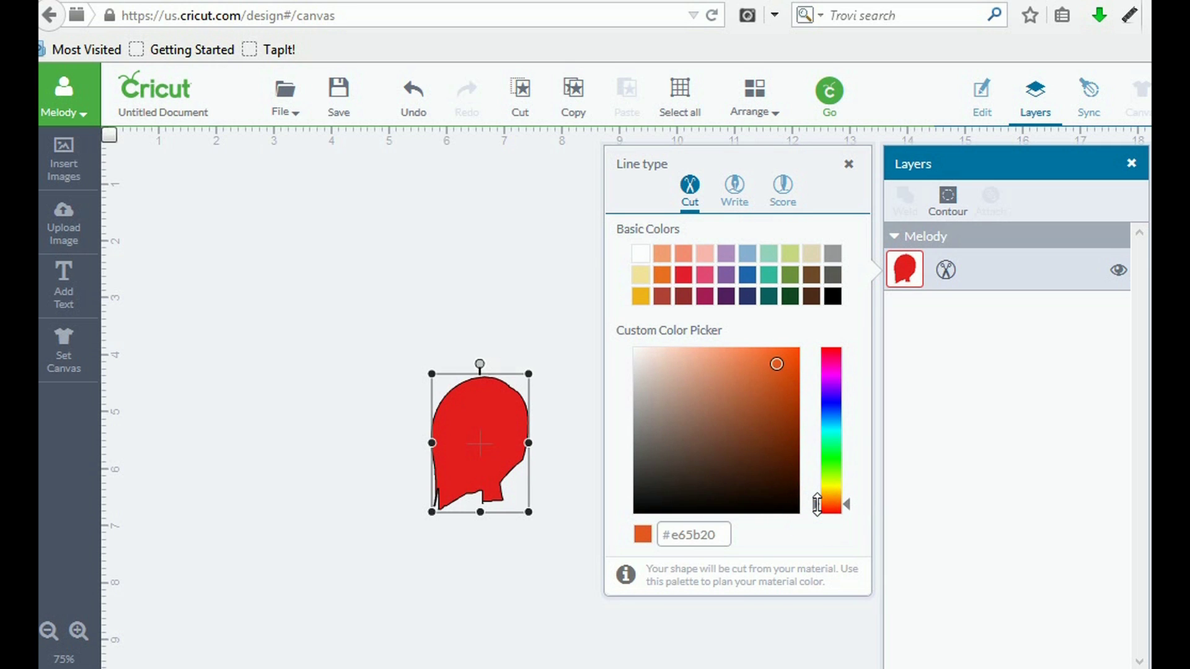
click(817, 508)
click(777, 361)
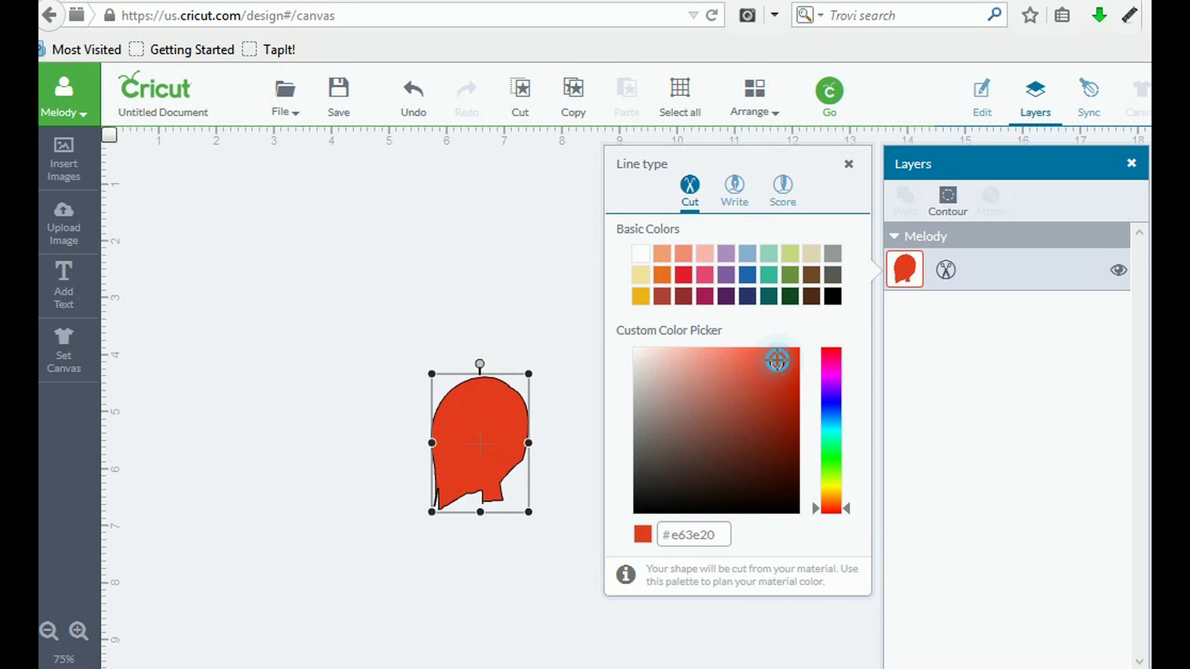
click(779, 363)
mouse_move(779, 364)
mouse_down()
mouse_move(797, 382)
mouse_move(792, 403)
mouse_move(792, 377)
mouse_up()
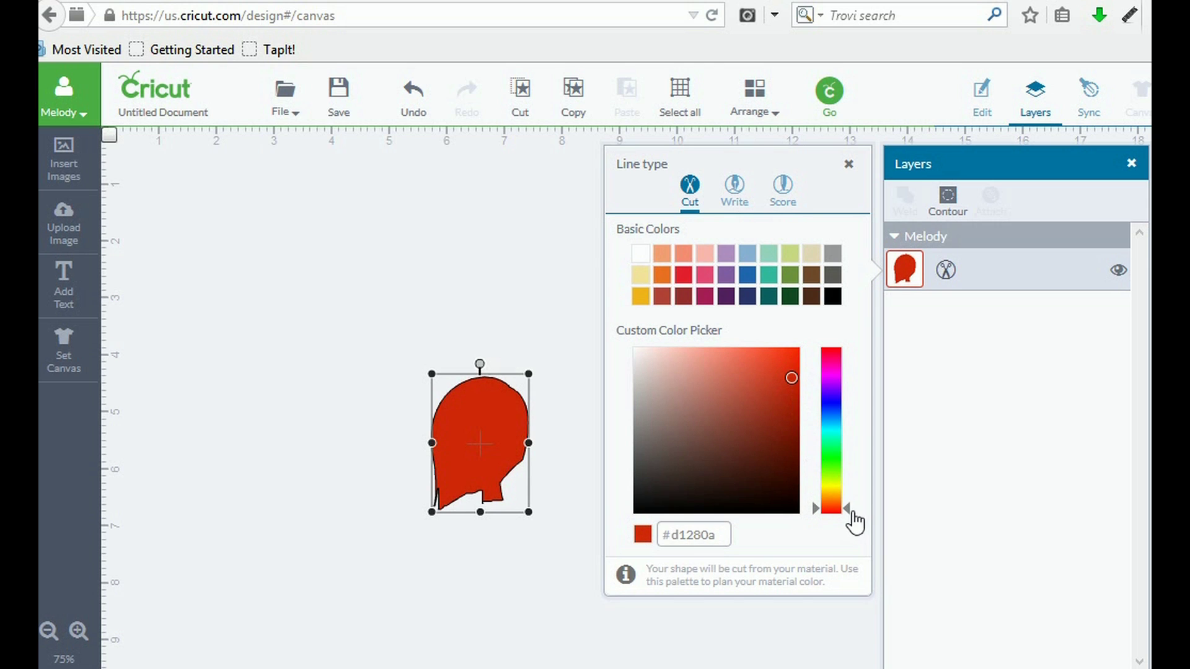
click(848, 506)
drag(848, 506, 848, 509)
click(553, 335)
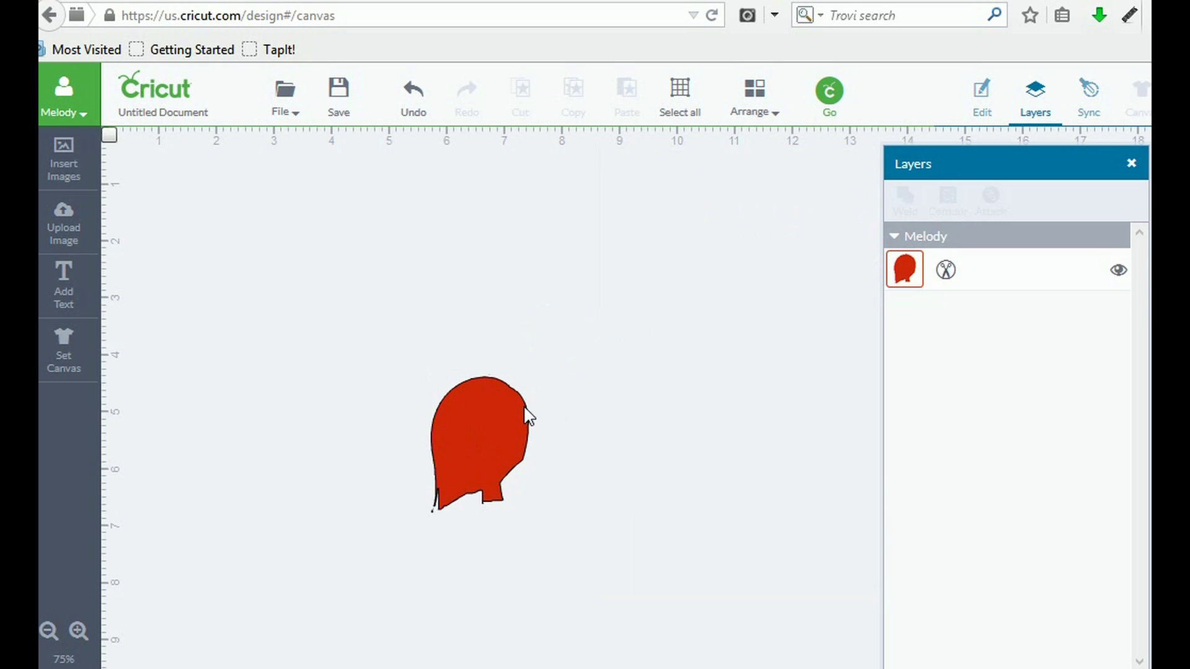
Step: Drag the silhouette's corner to resize it to W 3.62 in by H 5.16 in
click(506, 408)
drag(431, 374, 298, 220)
click(566, 418)
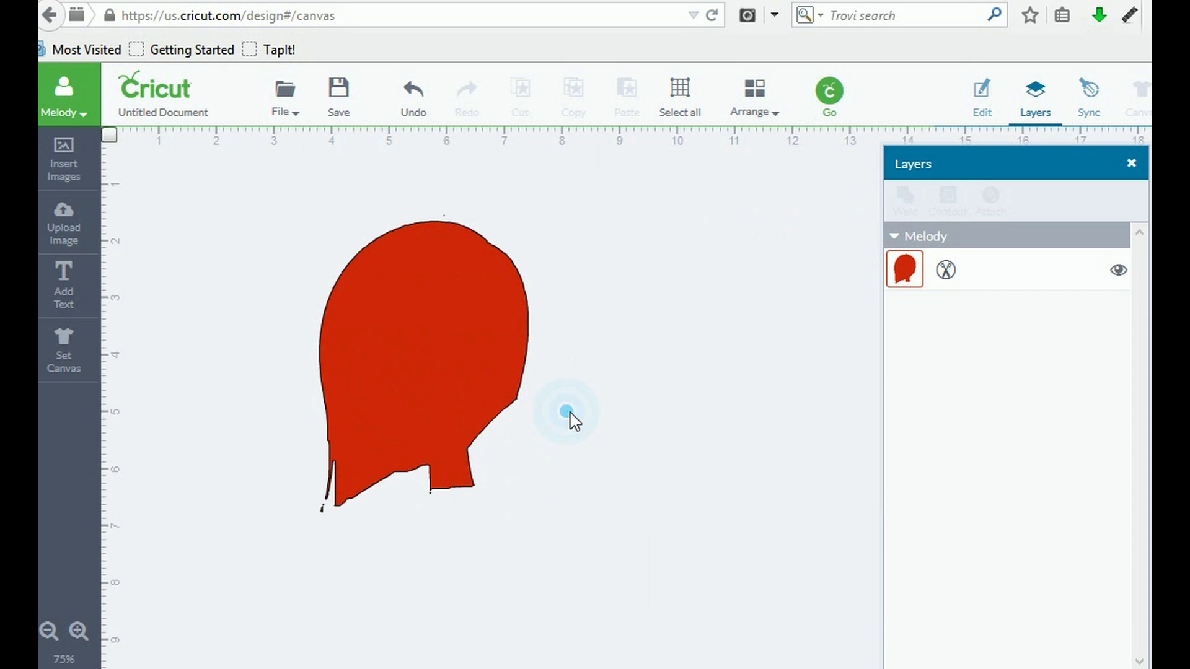